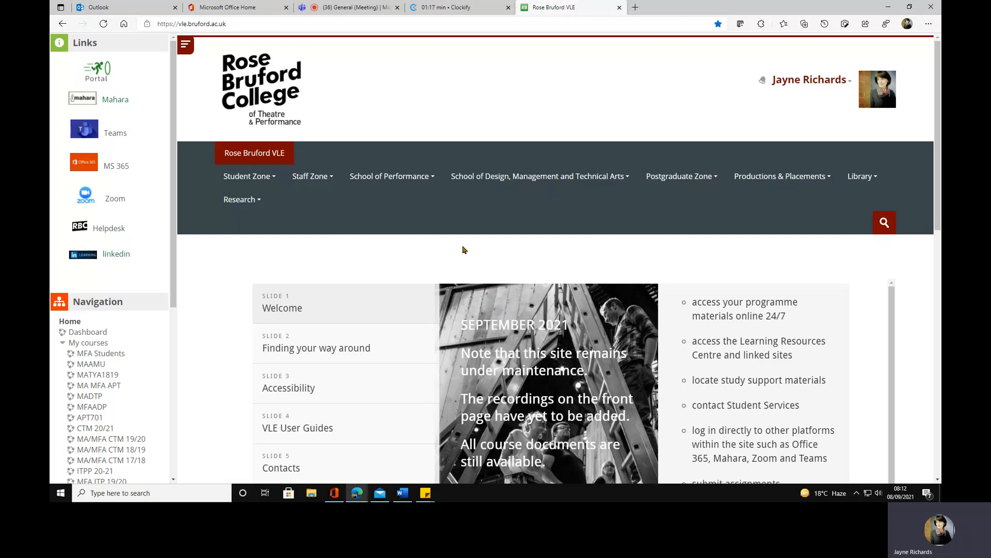
# Step: Open the Mahara e-portfolio site from the Rose Bruford VLE's links
pyautogui.moveTo(402, 173)
pyautogui.click(185, 47)
pyautogui.click(122, 103)
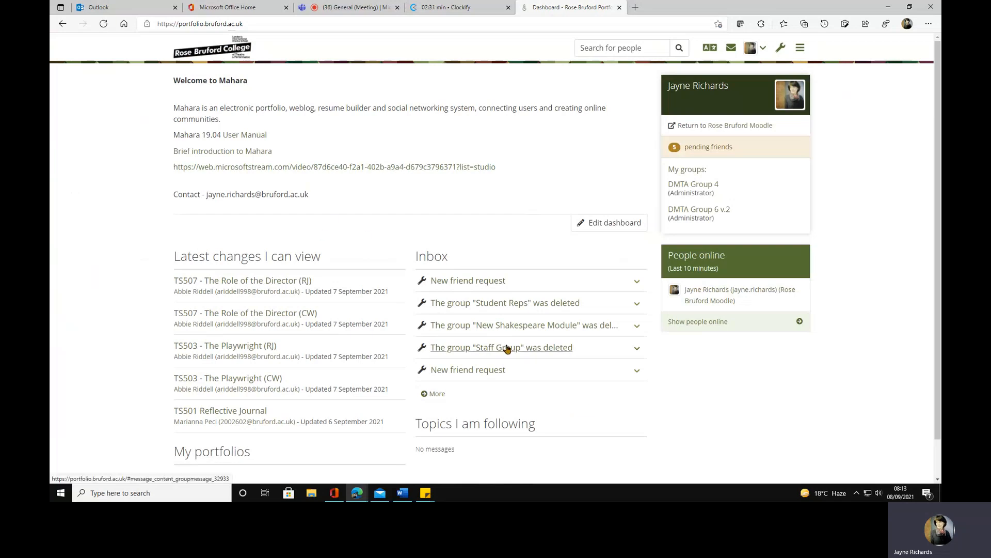
# Step: Look over the Mahara dashboard and go to the Pages and collections overview
pyautogui.moveTo(937, 158)
pyautogui.mouseDown()
pyautogui.moveTo(938, 222)
pyautogui.moveTo(938, 164)
pyautogui.mouseUp()
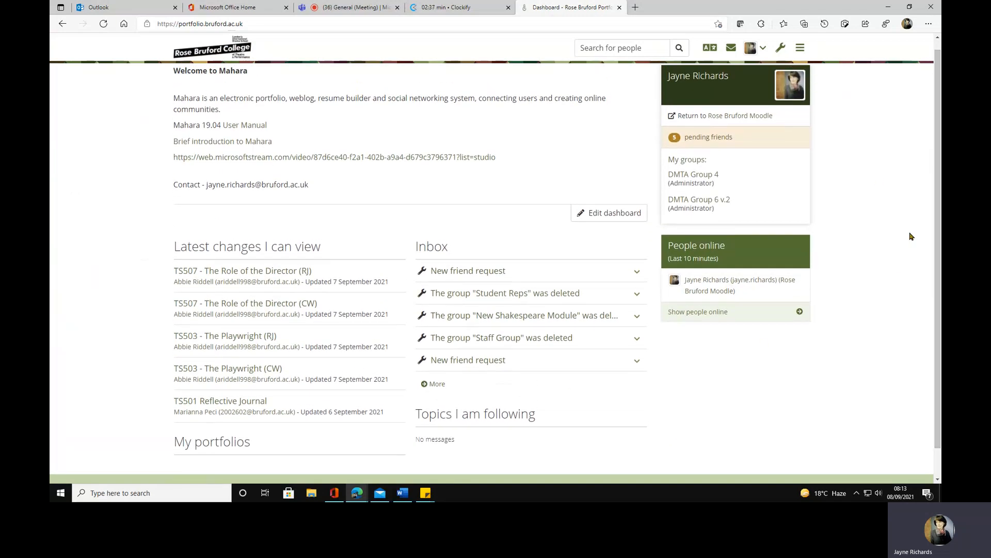
pyautogui.moveTo(938, 230); pyautogui.dragTo(936, 203)
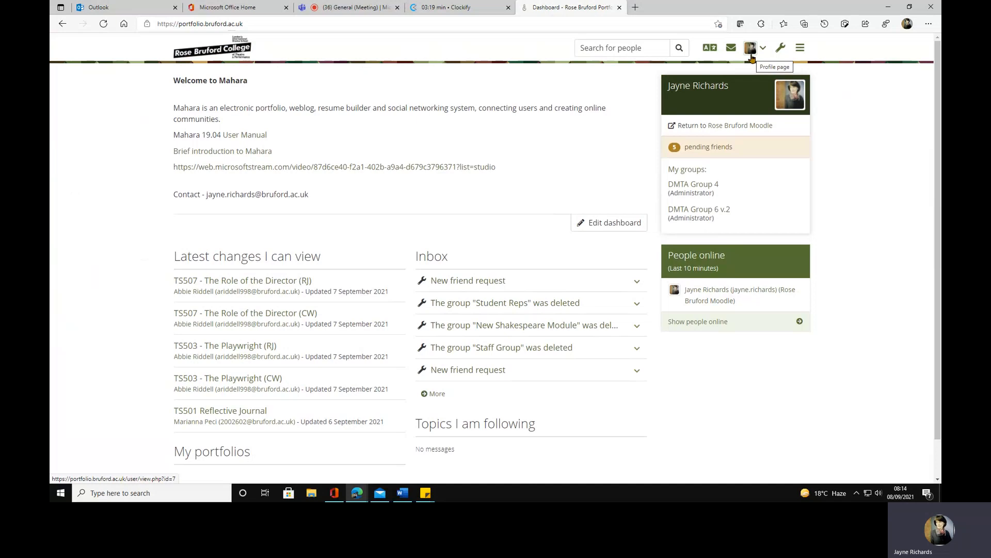
pyautogui.click(805, 59)
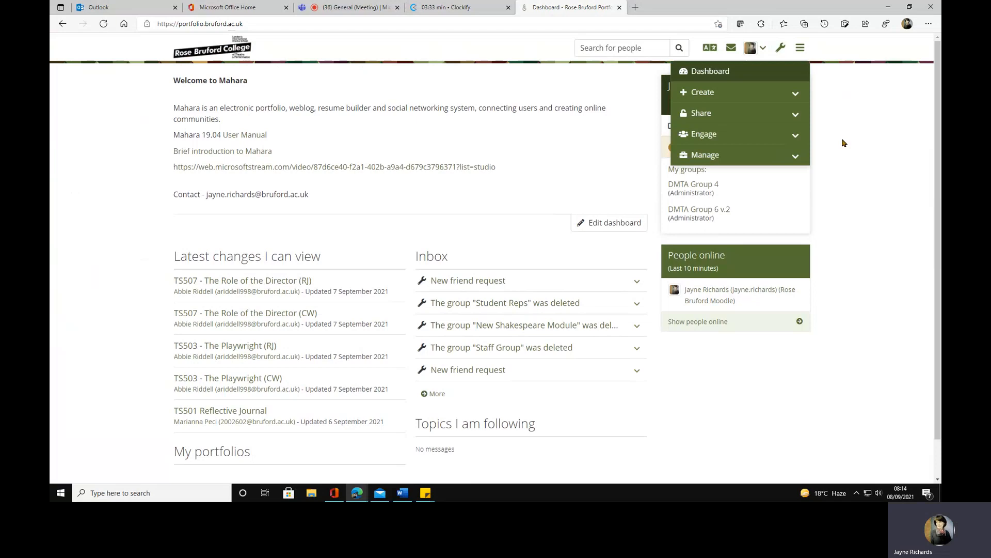
pyautogui.click(757, 93)
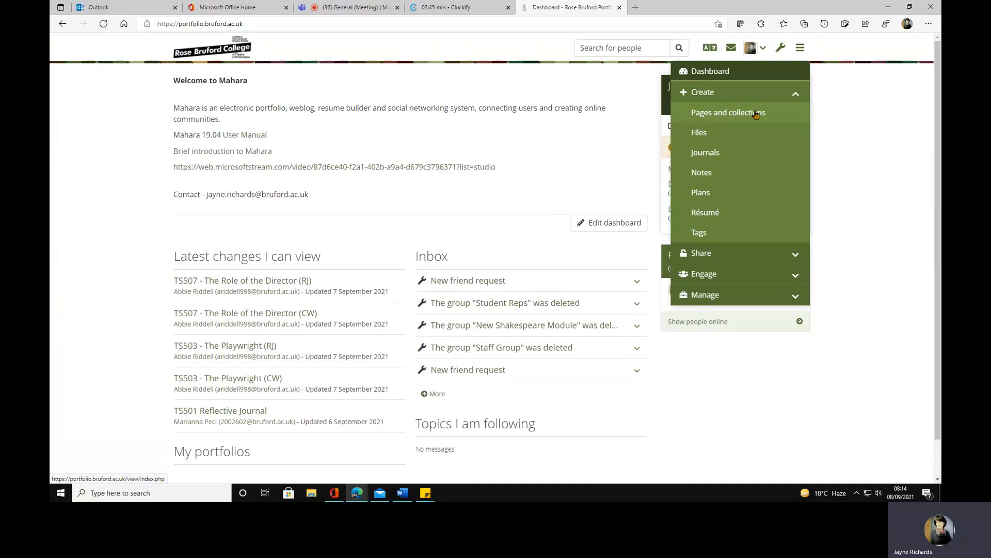
pyautogui.click(756, 114)
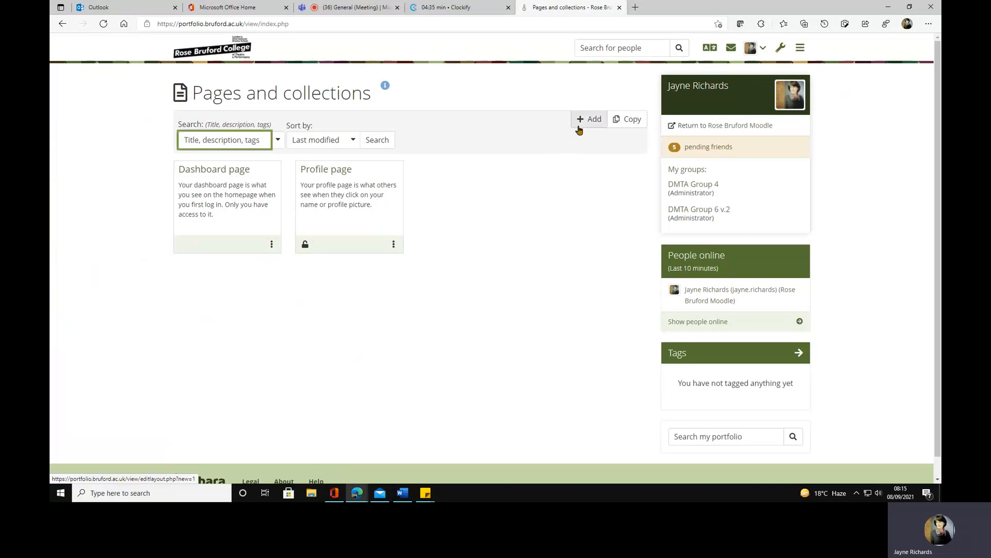
# Step: Create a new portfolio page titled "LAC 401" and save its settings
pyautogui.click(579, 130)
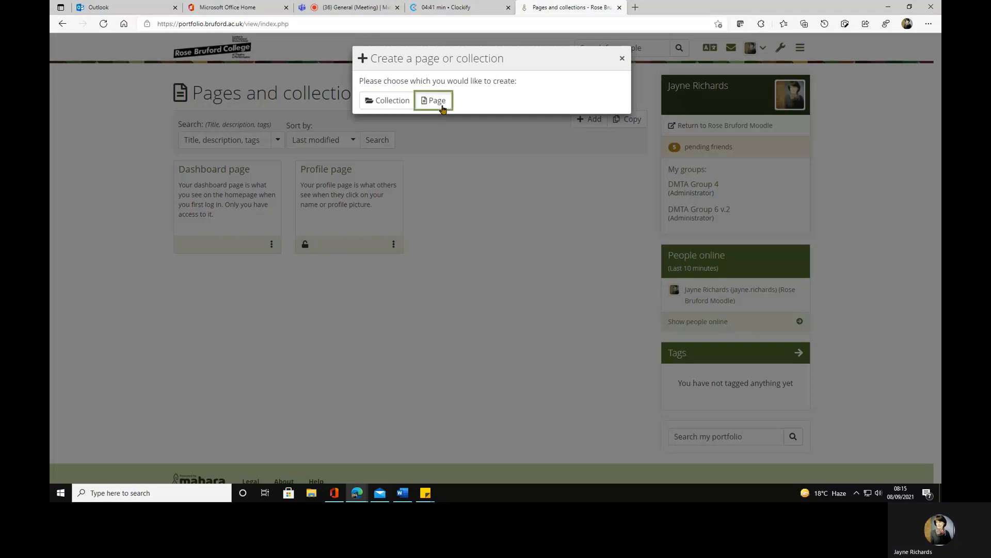
pyautogui.click(442, 106)
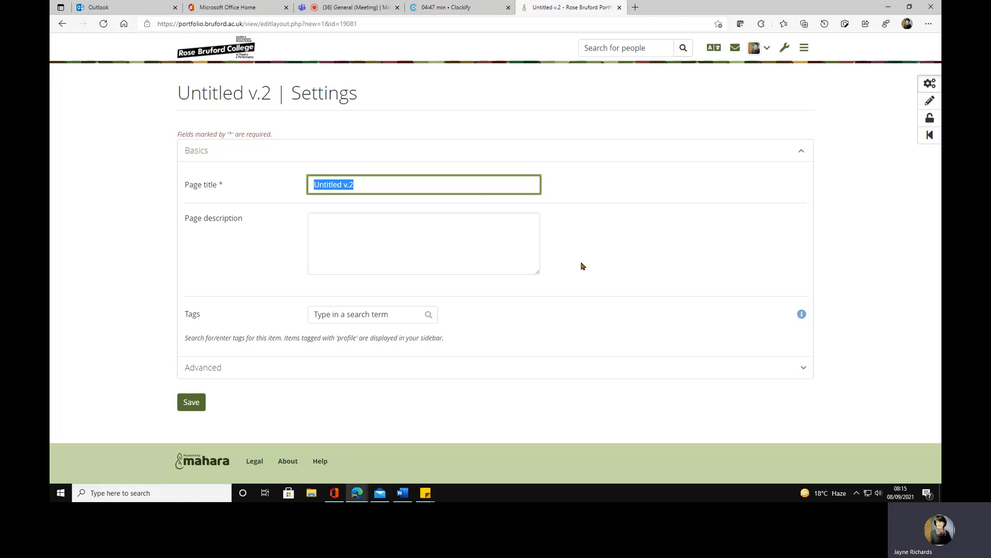
pyautogui.press('BackSpace')
pyautogui.write('lar')
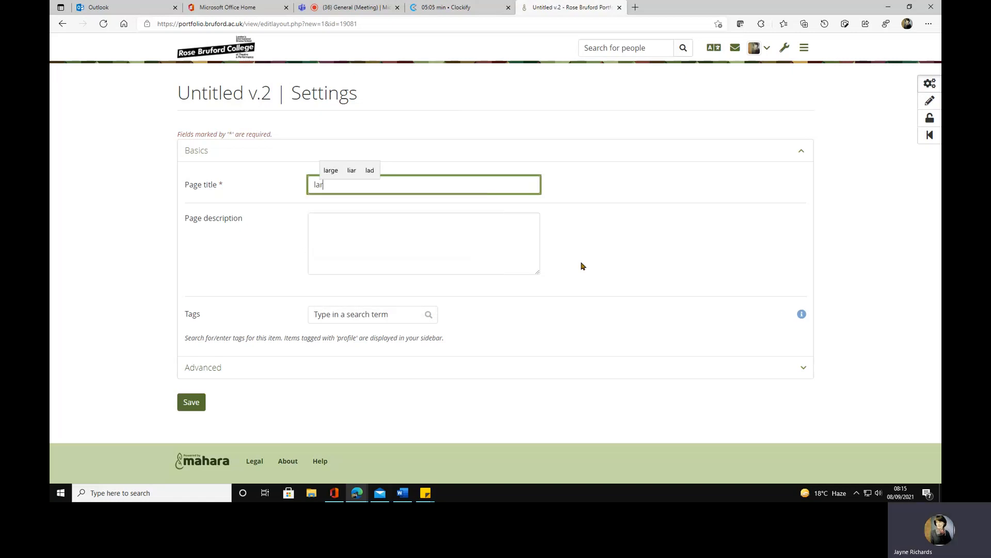
pyautogui.press('BackSpace')
pyautogui.press('BackSpace')
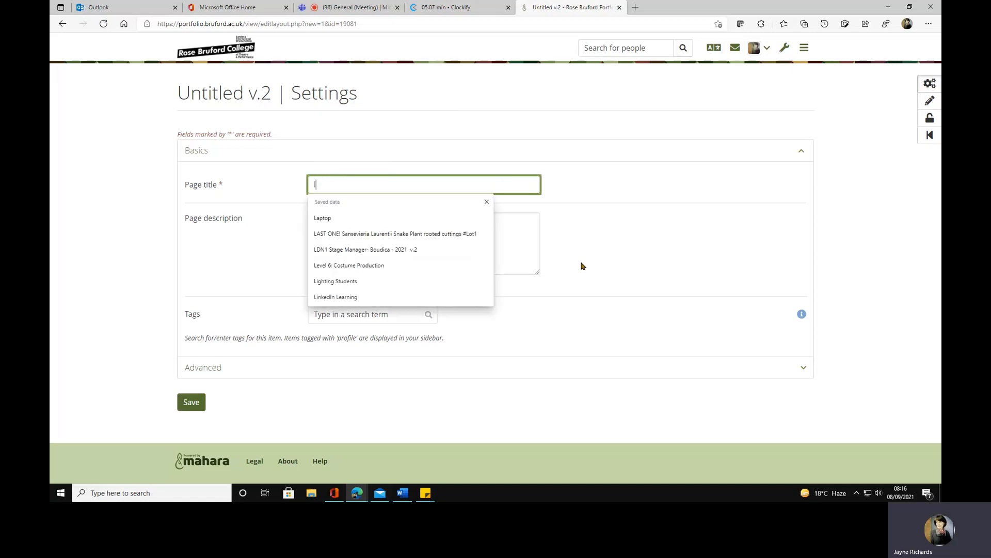
pyautogui.write('LAC')
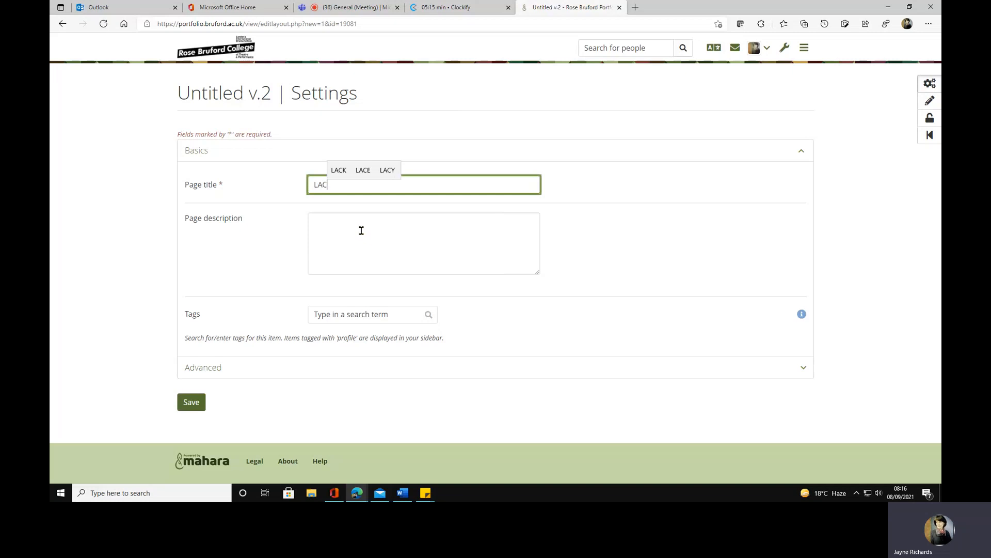
pyautogui.write('4')
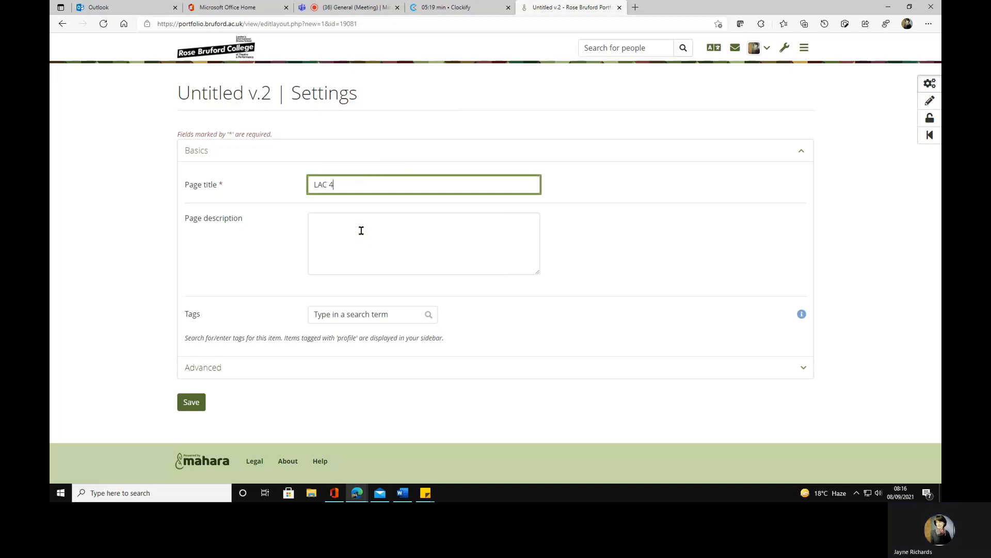
pyautogui.write('01')
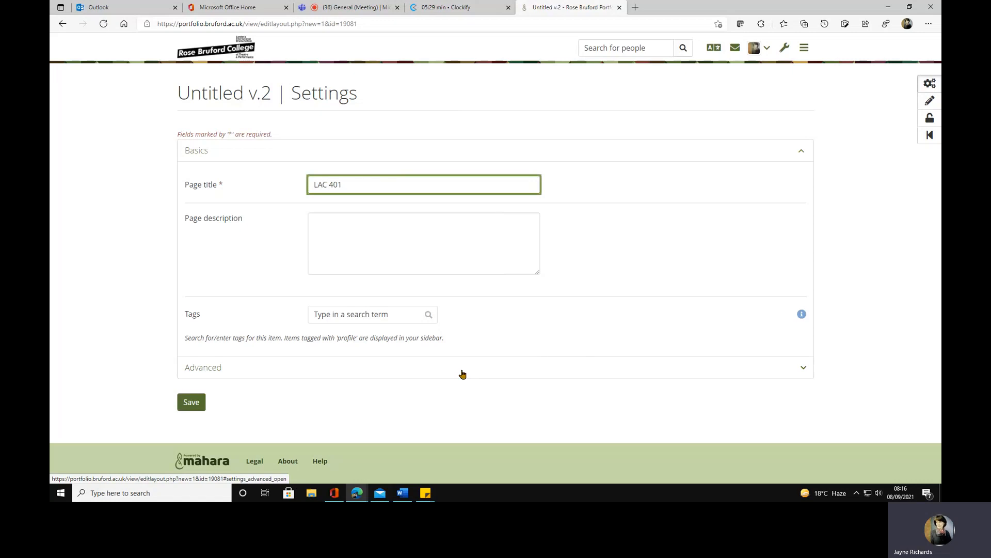
pyautogui.click(190, 402)
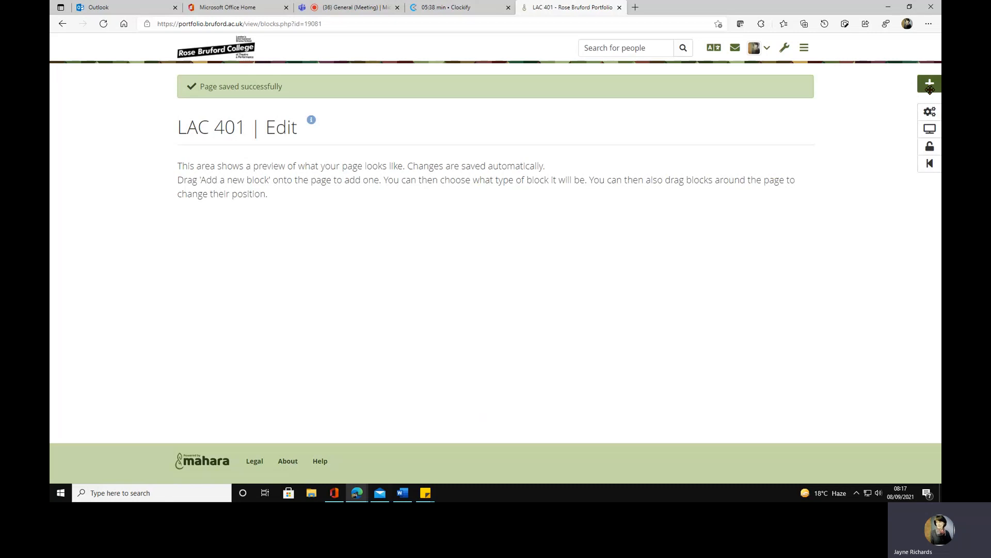
# Step: Add a new block beneath the instructions on the LAC 401 page and title it "Introduction"
pyautogui.moveTo(929, 83); pyautogui.dragTo(188, 246)
pyautogui.moveTo(930, 83); pyautogui.dragTo(192, 228)
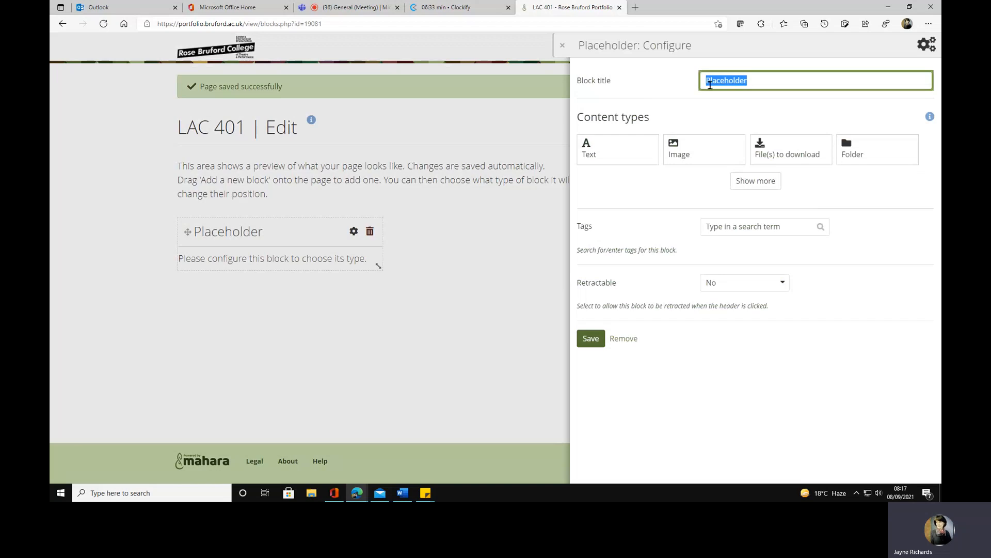
pyautogui.click(757, 80)
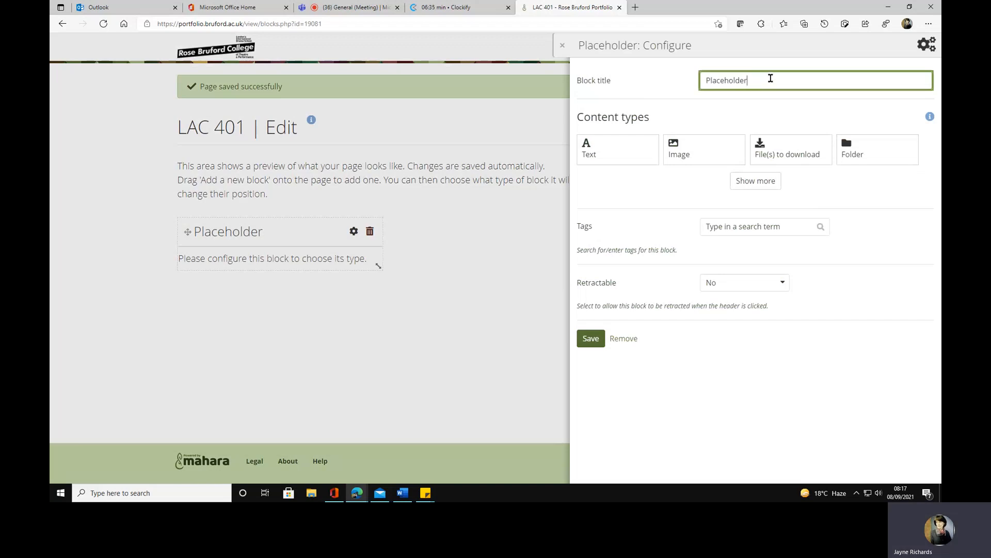
pyautogui.press('BackSpace')
pyautogui.press('BackSpace')
pyautogui.press('BackSpace')
pyautogui.press('BackSpace')
pyautogui.press('BackSpace')
pyautogui.press('BackSpace')
pyautogui.press('BackSpace')
pyautogui.press('BackSpace')
pyautogui.press('BackSpace')
pyautogui.press('BackSpace')
pyautogui.press('BackSpace')
pyautogui.write('Intro')
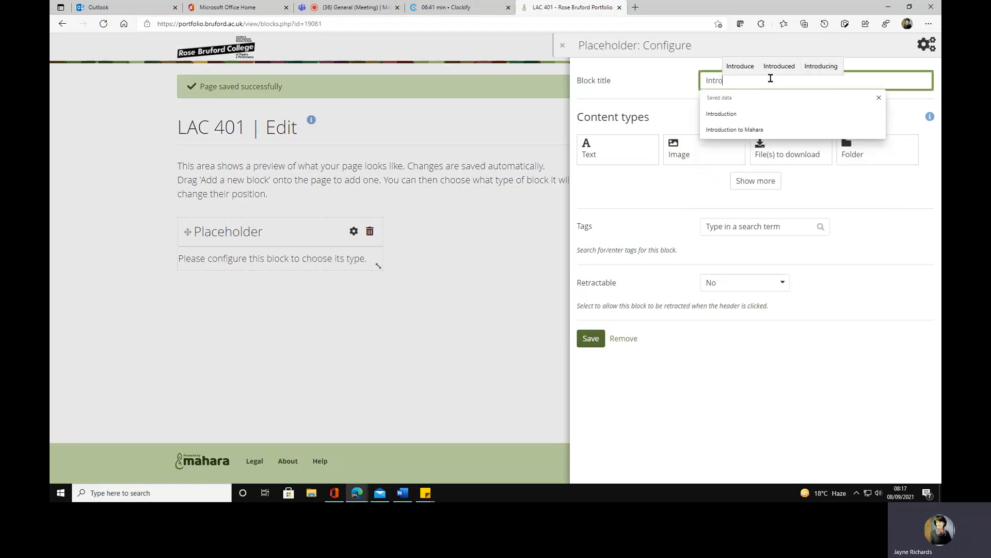
pyautogui.write('duction')
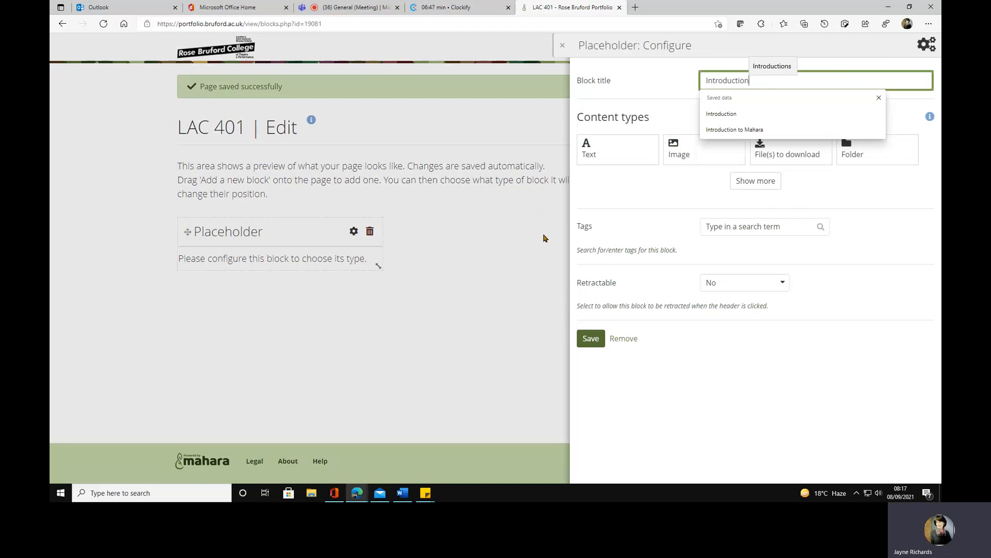
pyautogui.click(553, 206)
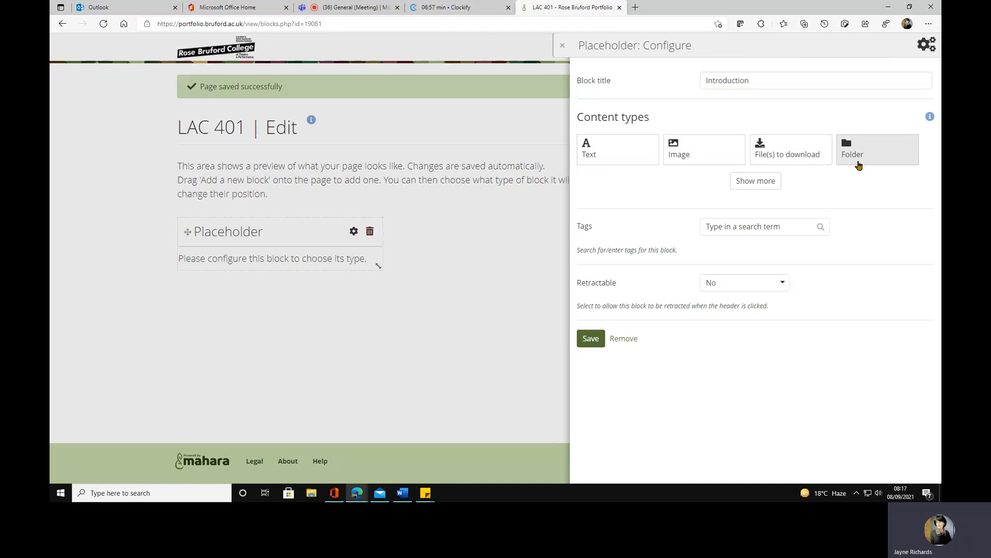
# Step: Reveal all available content types for the Introduction block and choose Text
pyautogui.click(770, 184)
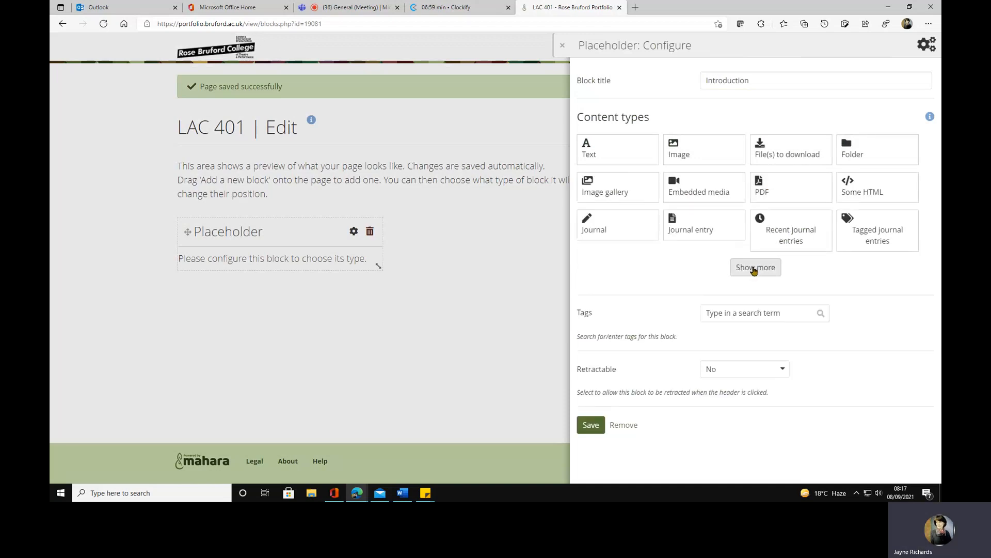
pyautogui.click(754, 268)
pyautogui.click(753, 438)
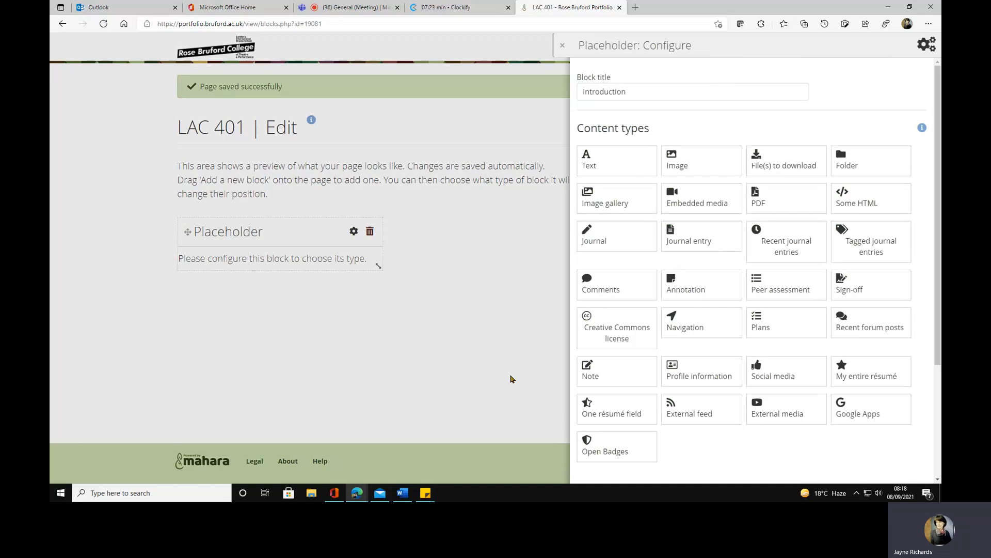
pyautogui.click(594, 173)
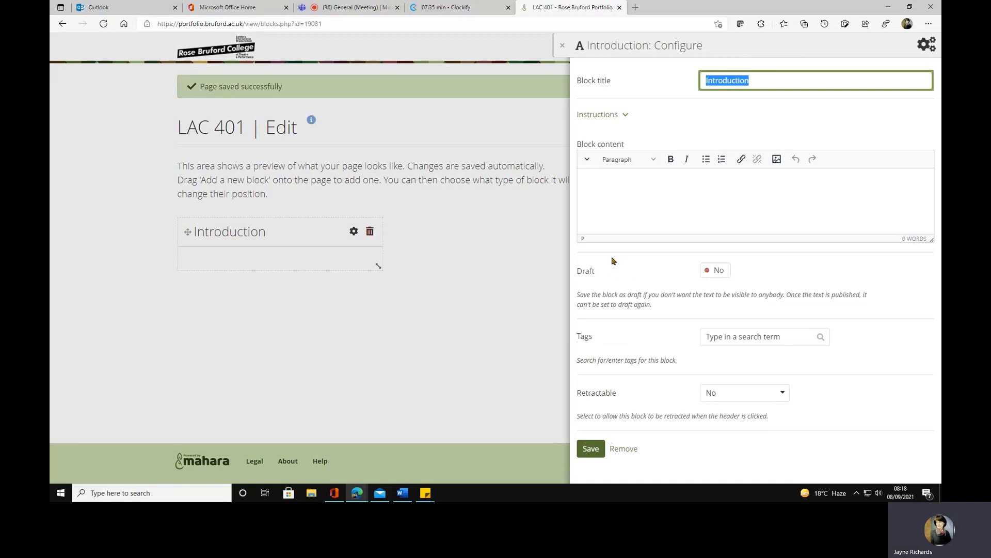
# Step: Switch to the Word module document, copy its selected Introduction section, and paste it into the Mahara block's content
pyautogui.click(408, 498)
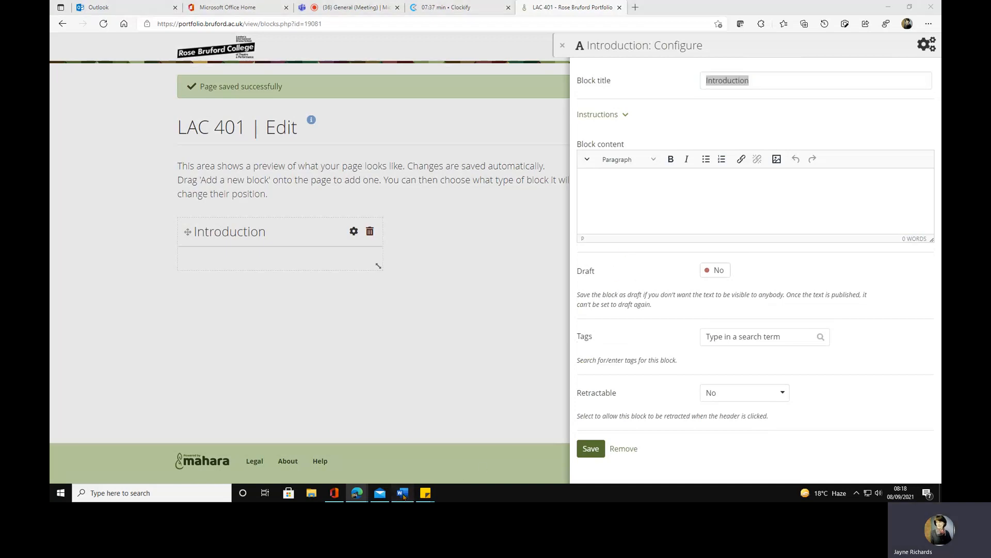
pyautogui.rightClick(715, 256)
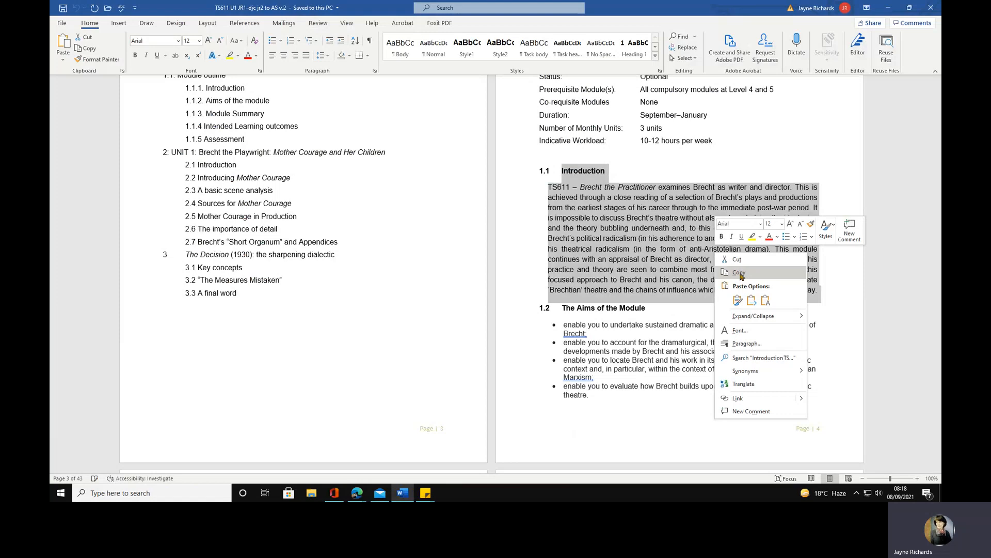
pyautogui.press('Escape')
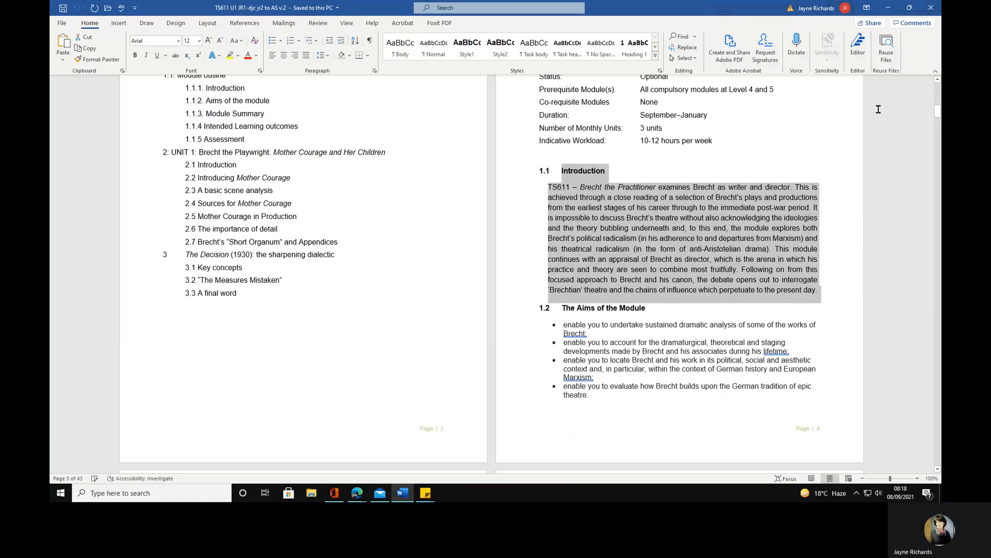
pyautogui.click(887, 8)
pyautogui.click(628, 176)
pyautogui.rightClick(628, 176)
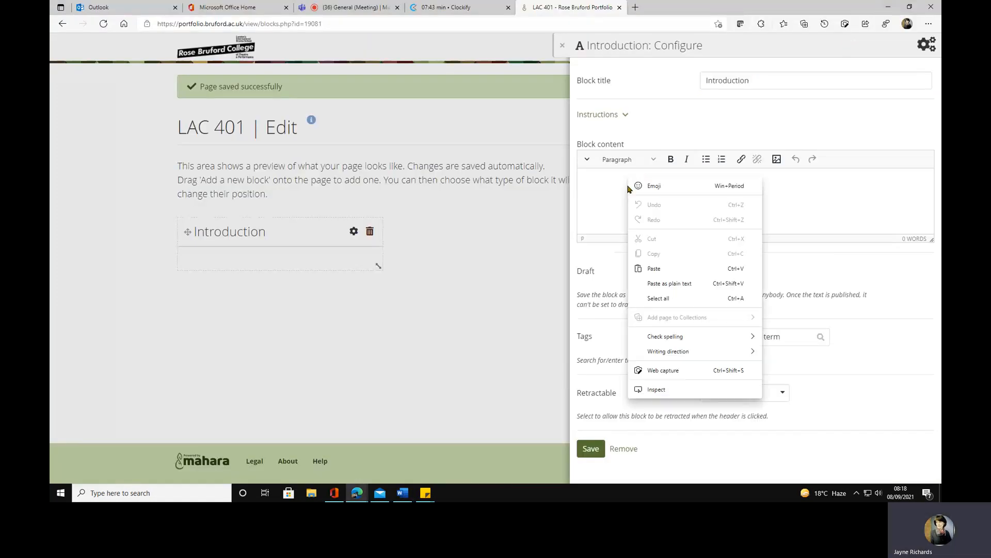
pyautogui.click(654, 268)
# Step: Delete the duplicate "Introduction" heading and its empty line from the pasted content, and save the block
pyautogui.scroll(5, 658, 201)
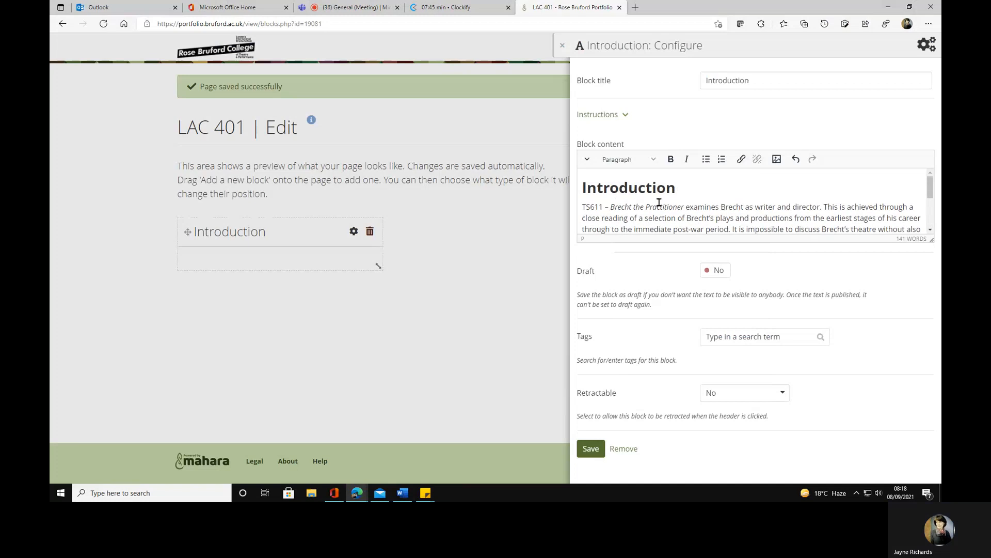
pyautogui.moveTo(680, 188); pyautogui.dragTo(542, 187)
pyautogui.press('BackSpace')
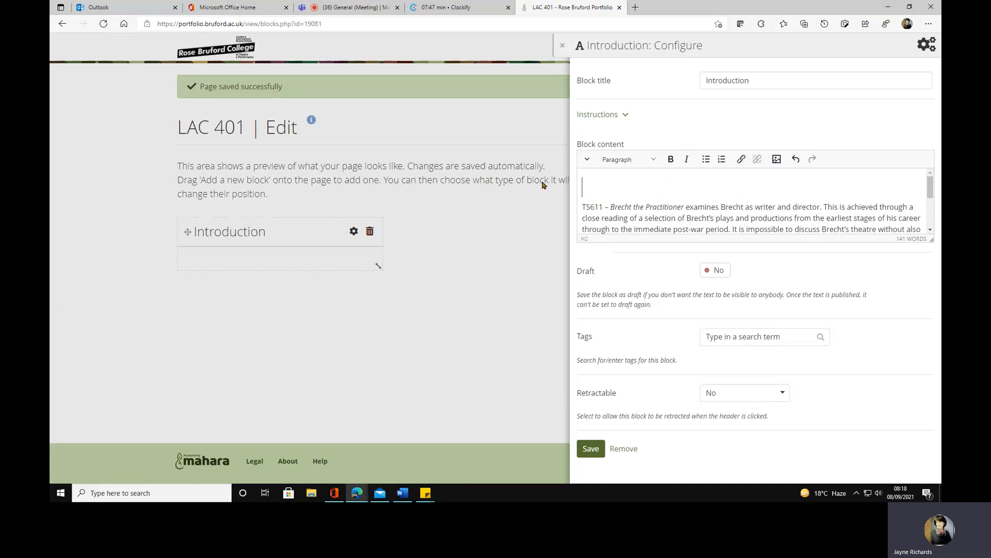
pyautogui.press('Delete')
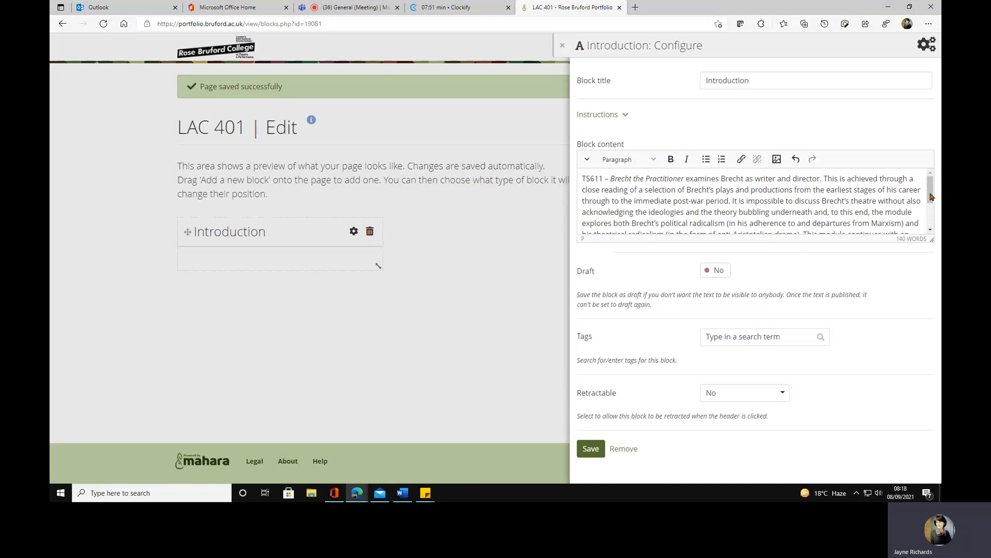
pyautogui.scroll(-2, 718, 211)
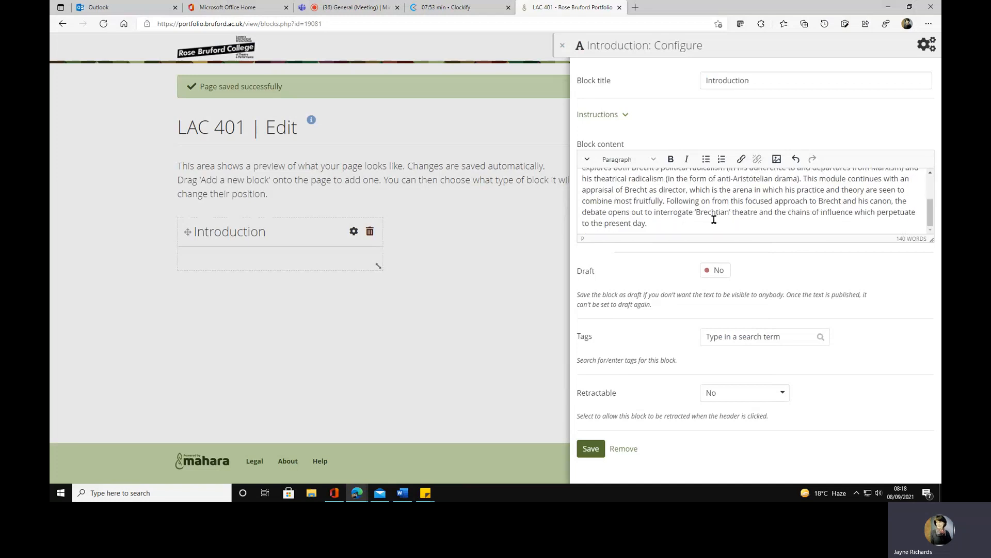
pyautogui.click(592, 448)
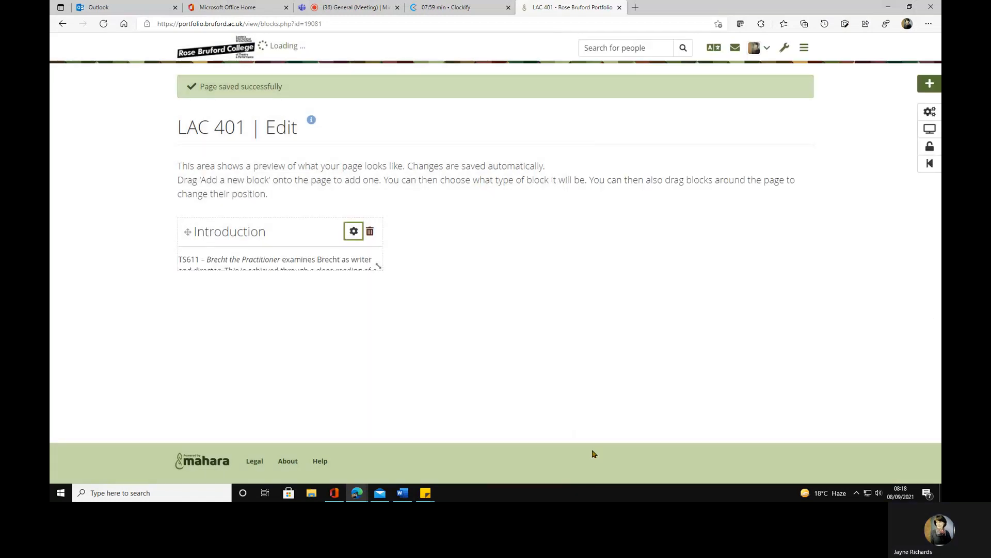
# Step: Add a new block immediately to the right of the Introduction block, make it an Image block, and expand its image file selection
pyautogui.scroll(-1, 587, 386)
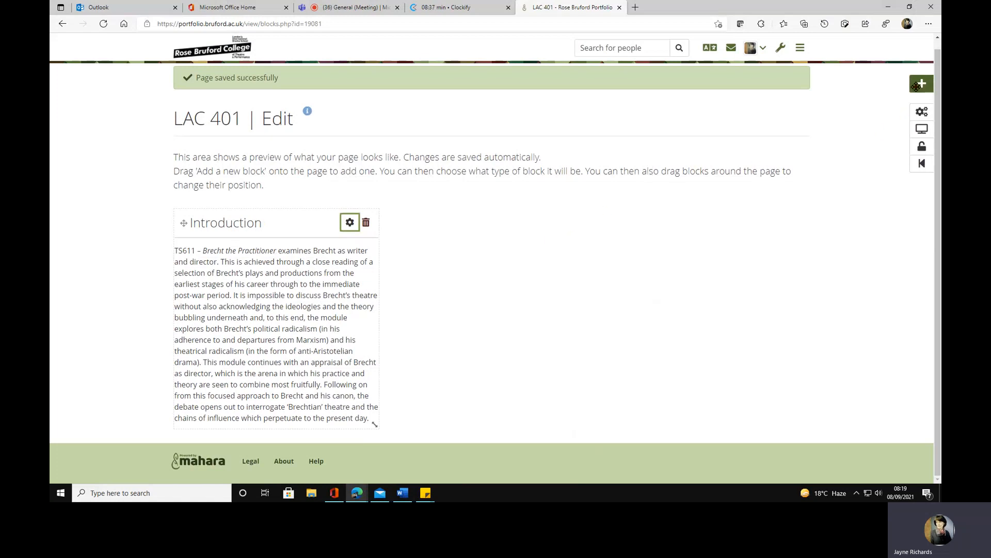
pyautogui.moveTo(922, 84); pyautogui.dragTo(401, 231)
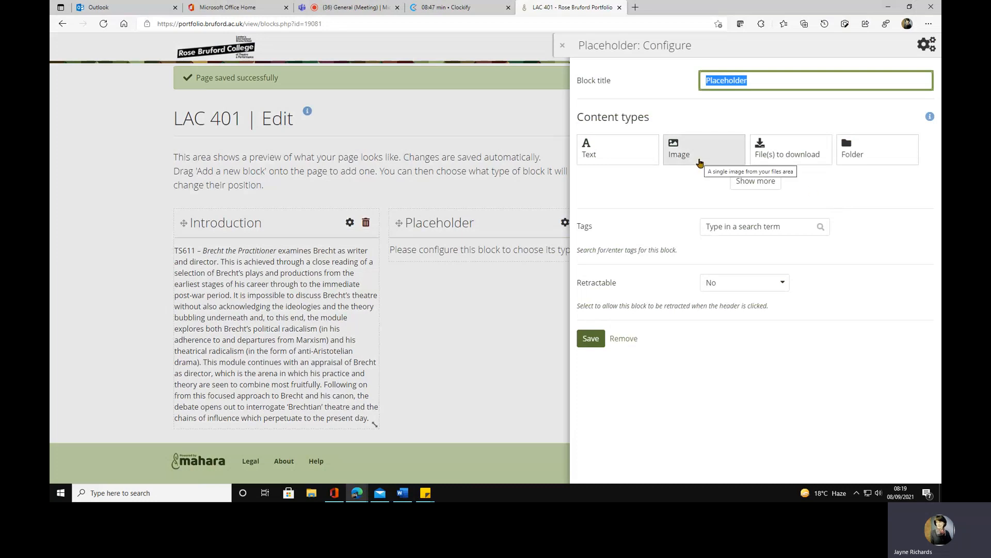
pyautogui.click(699, 162)
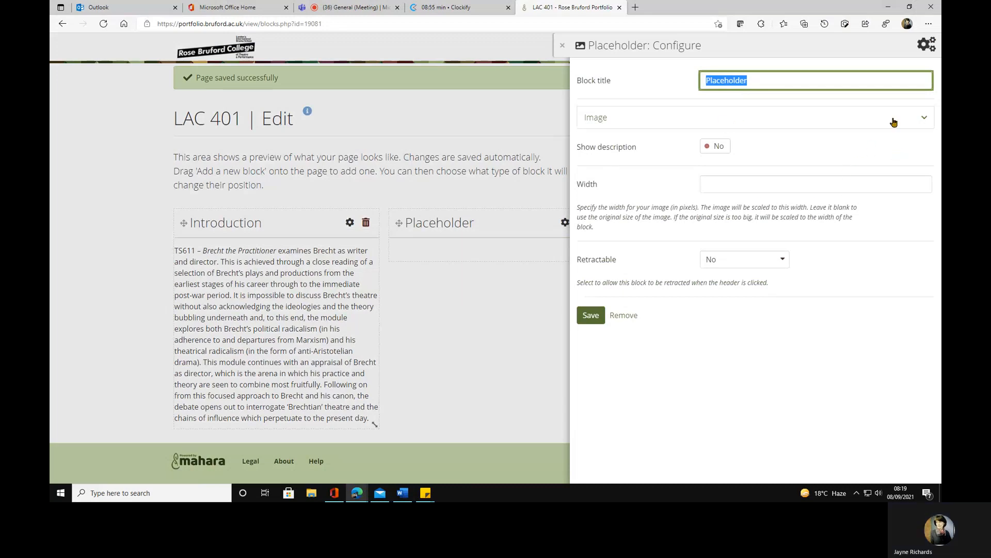
pyautogui.click(924, 119)
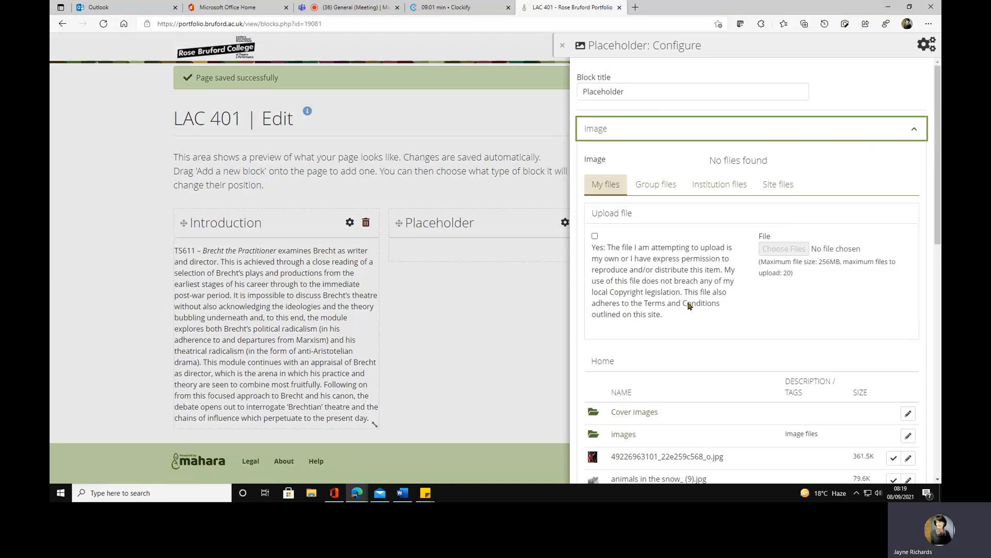
# Step: Accept the upload copyright declaration and upload the image erwin-piscator-4017fb0a-d323-44fb-acd8-54f37d11212-resize-750 from the BRECHT folder
pyautogui.moveTo(938, 206)
pyautogui.mouseDown()
pyautogui.moveTo(937, 365)
pyautogui.moveTo(941, 216)
pyautogui.mouseUp()
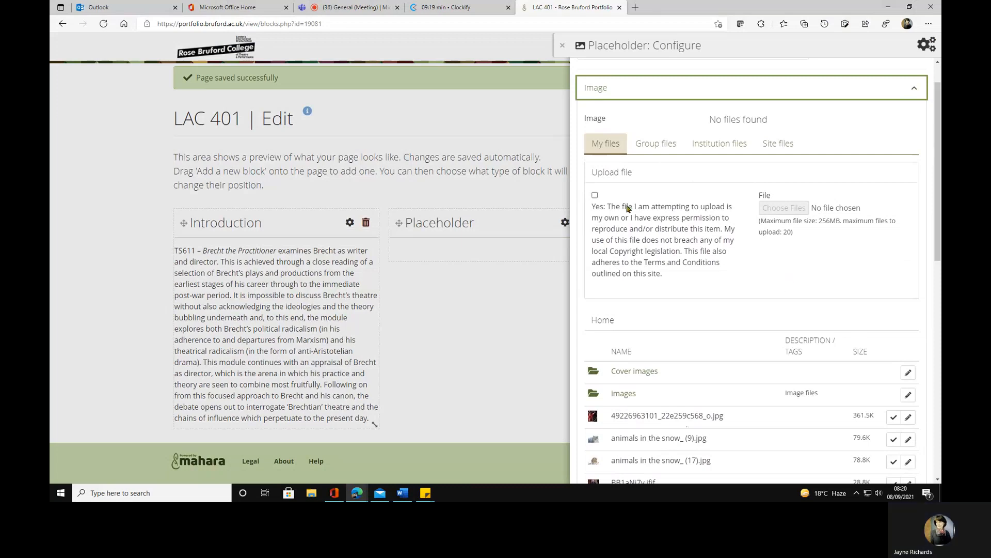
pyautogui.click(595, 195)
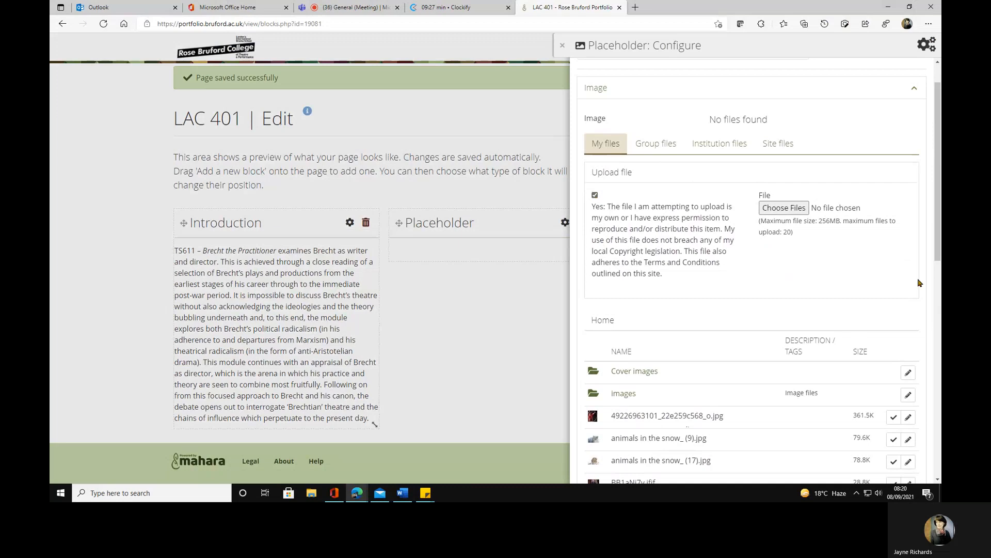
pyautogui.click(790, 212)
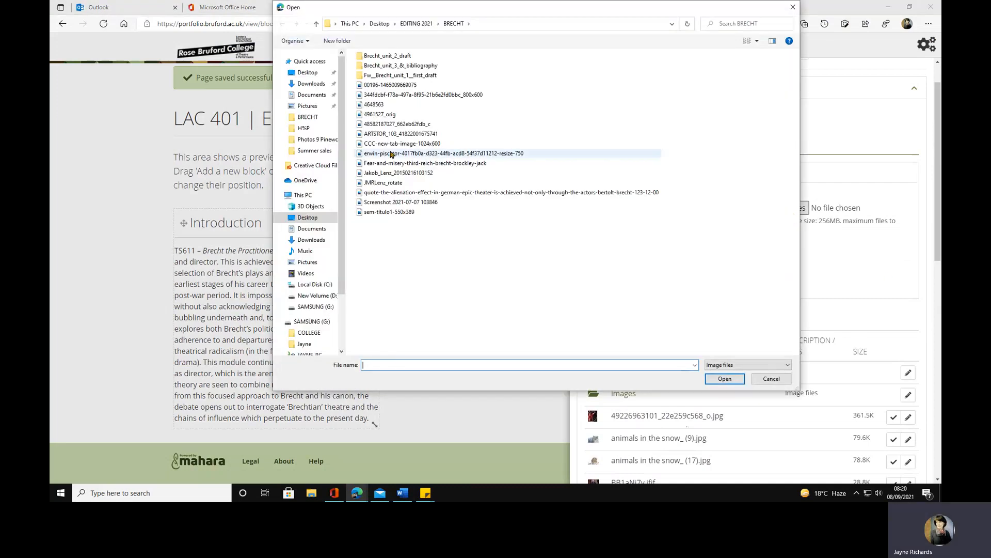
pyautogui.click(413, 154)
pyautogui.press('Return')
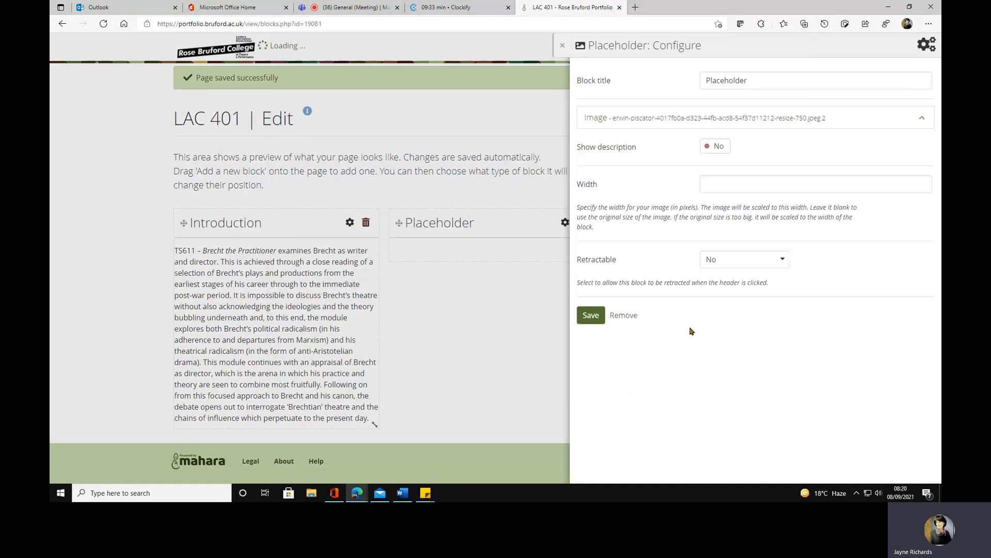
# Step: Replace the image block's placeholder title with "Piscator" and save the block
pyautogui.click(764, 80)
pyautogui.press('BackSpace')
pyautogui.press('BackSpace')
pyautogui.press('BackSpace')
pyautogui.press('BackSpace')
pyautogui.press('BackSpace')
pyautogui.press('BackSpace')
pyautogui.press('BackSpace')
pyautogui.press('BackSpace')
pyautogui.press('BackSpace')
pyautogui.press('BackSpace')
pyautogui.press('BackSpace')
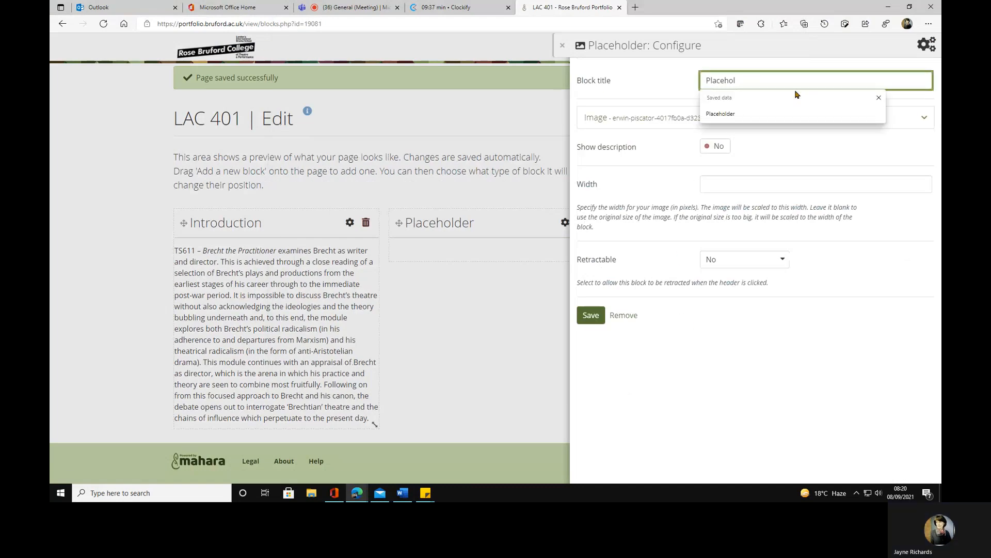
pyautogui.write('Pis')
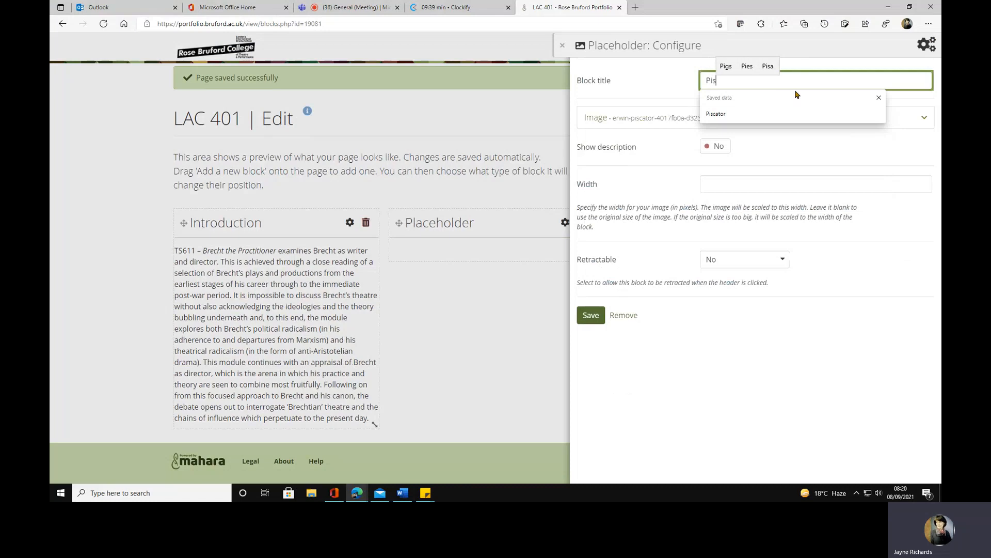
pyautogui.write('cator')
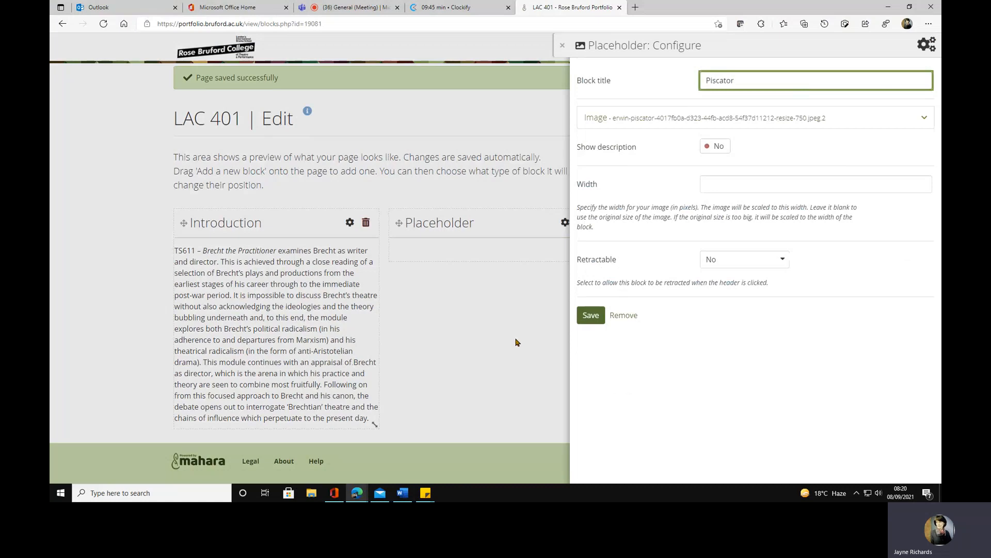
pyautogui.click(587, 319)
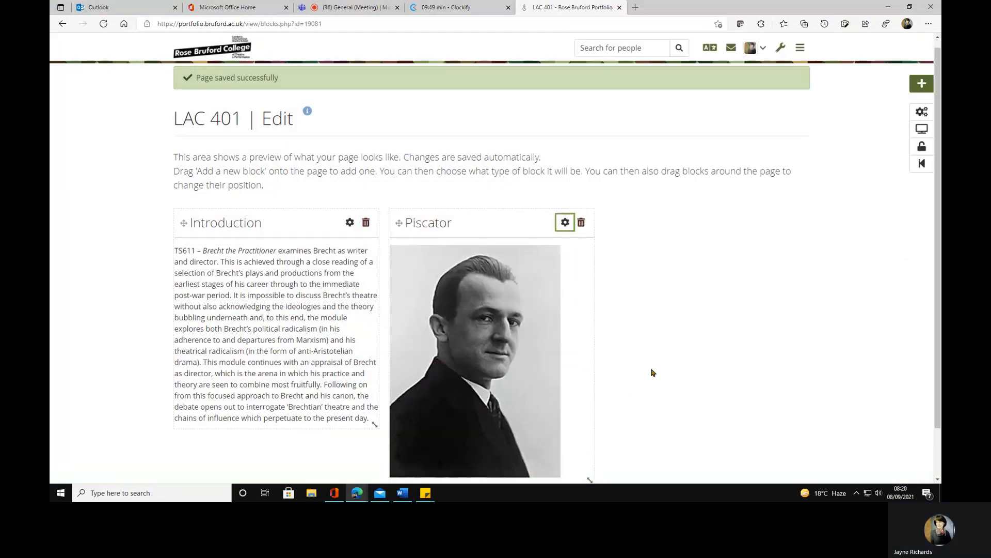
# Step: Add a new block to the right of the Piscator block, make it a File(s) to download block, and expand its file selection
pyautogui.scroll(-1, 651, 372)
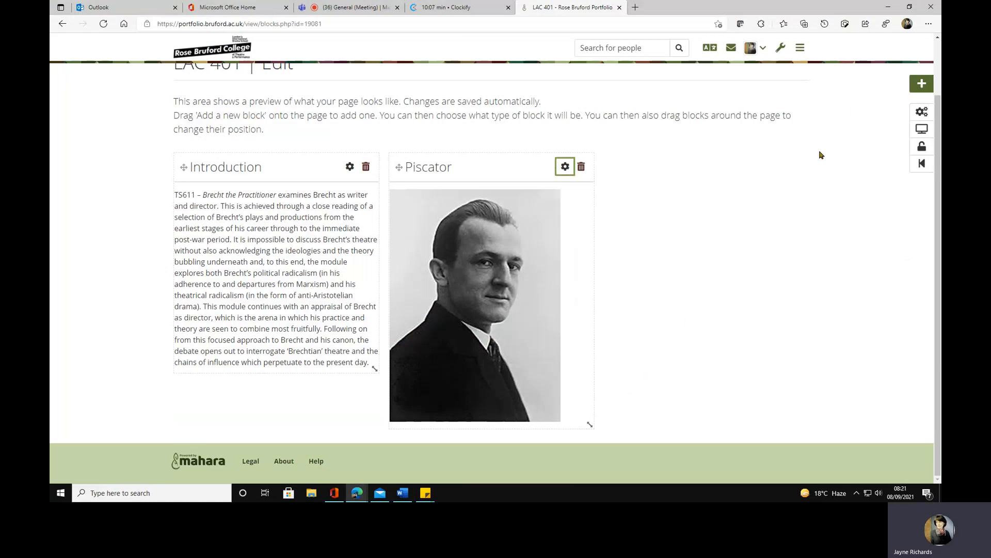
pyautogui.moveTo(922, 84); pyautogui.dragTo(615, 170)
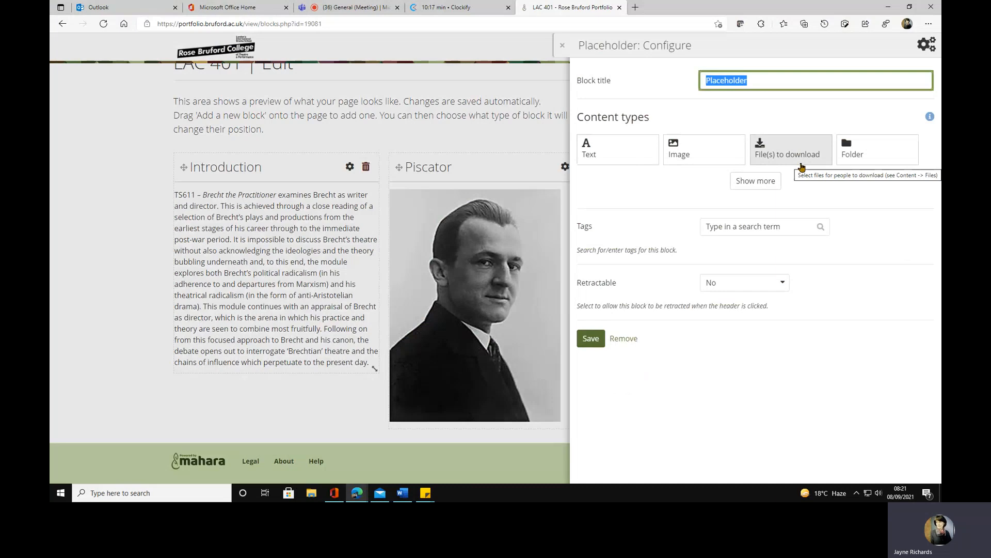
pyautogui.click(801, 166)
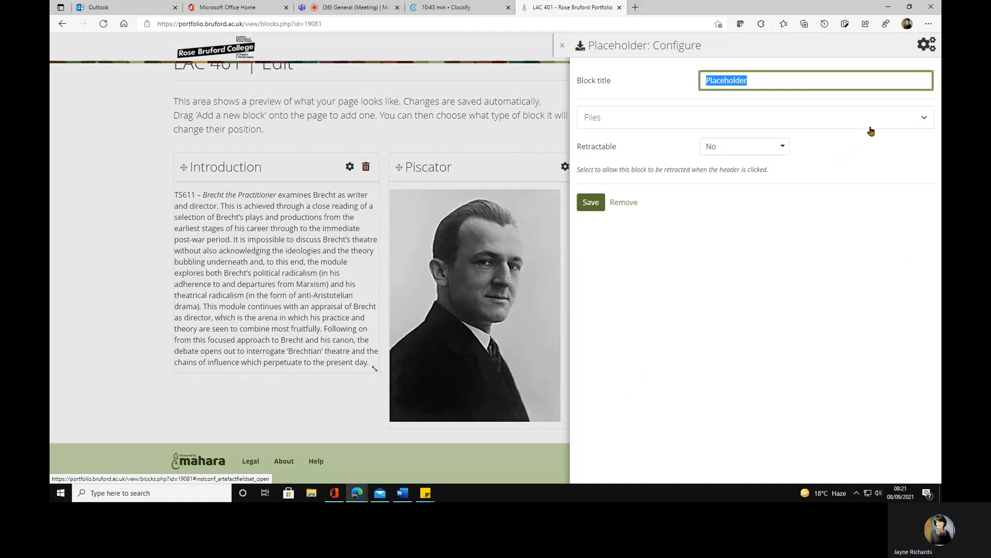
pyautogui.click(924, 122)
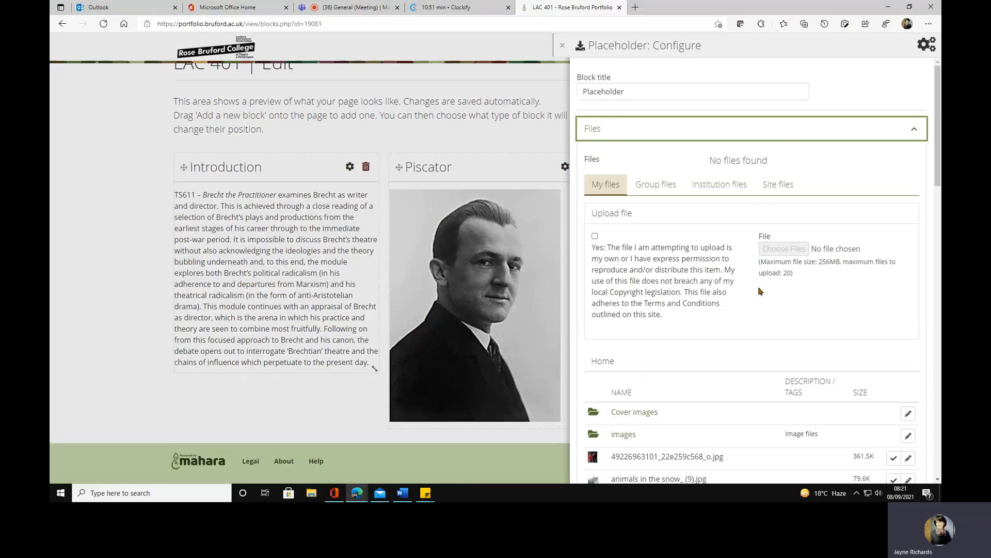
# Step: Accept the upload copyright declaration and upload the Word document "TS611 updated bibliography" from the BRECHT folder
pyautogui.click(595, 236)
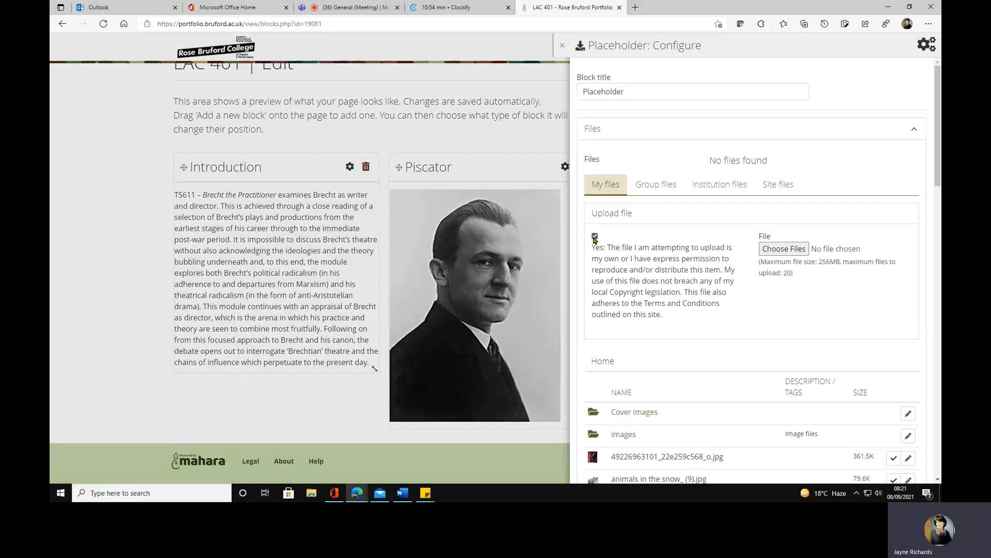
pyautogui.click(784, 249)
pyautogui.click(408, 329)
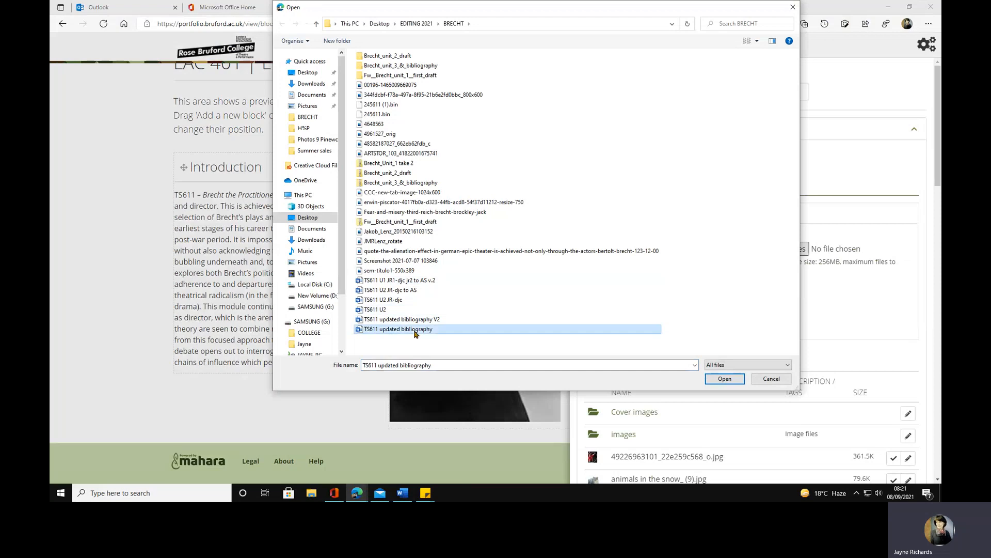
pyautogui.click(724, 379)
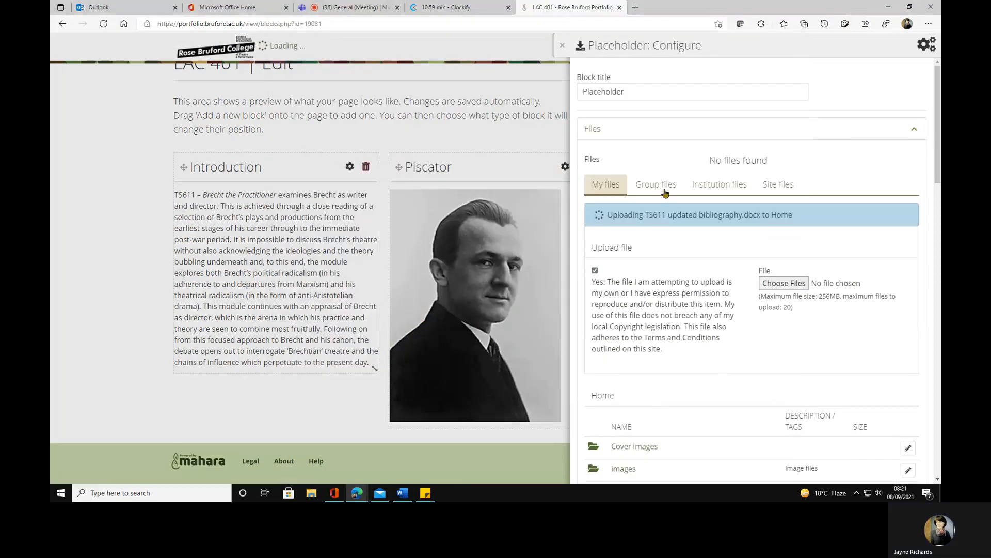
# Step: Replace the download block's placeholder title with "Bibliography" and save the block
pyautogui.click(628, 92)
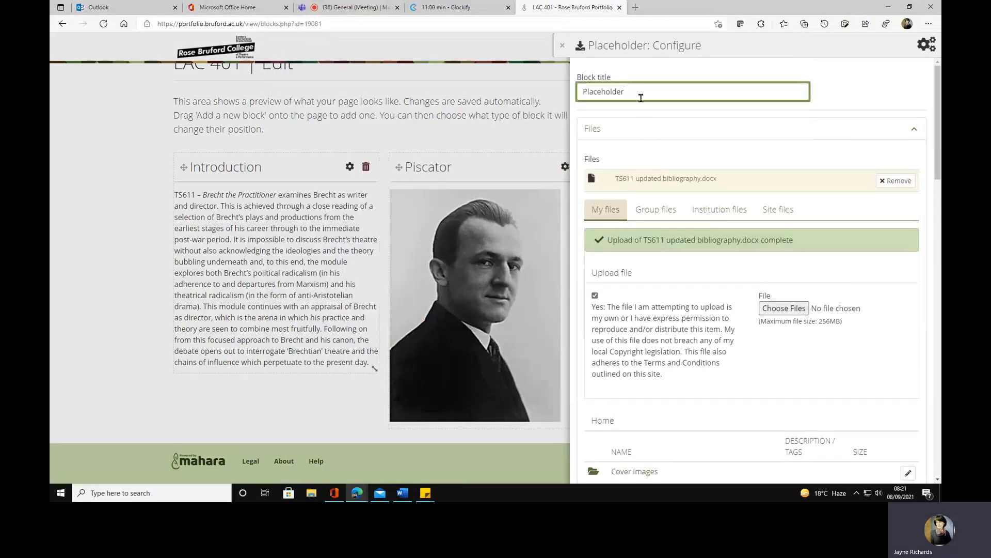
pyautogui.press('BackSpace')
pyautogui.press('BackSpace')
pyautogui.press('BackSpace')
pyautogui.press('BackSpace')
pyautogui.press('BackSpace')
pyautogui.press('BackSpace')
pyautogui.press('BackSpace')
pyautogui.press('BackSpace')
pyautogui.press('BackSpace')
pyautogui.press('BackSpace')
pyautogui.press('BackSpace')
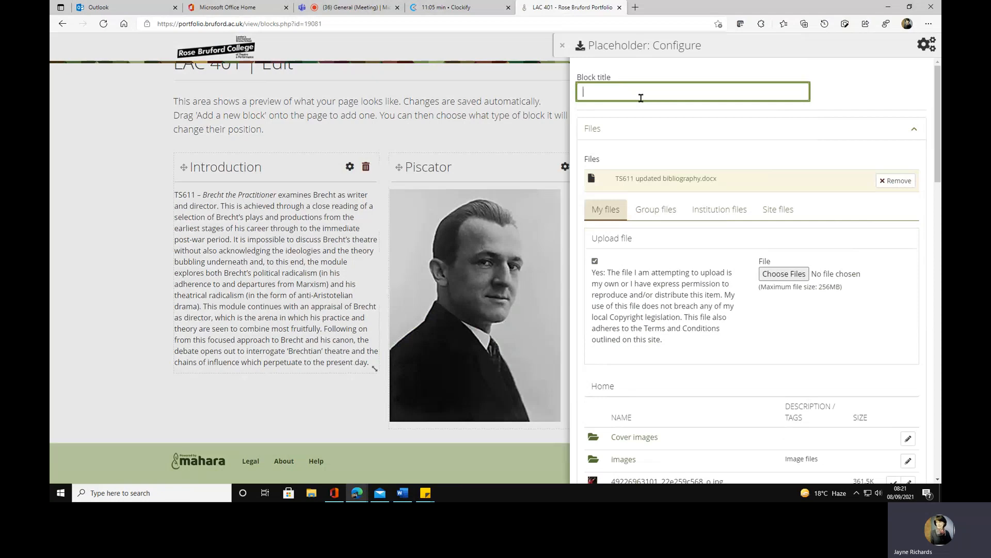
pyautogui.write('Bib')
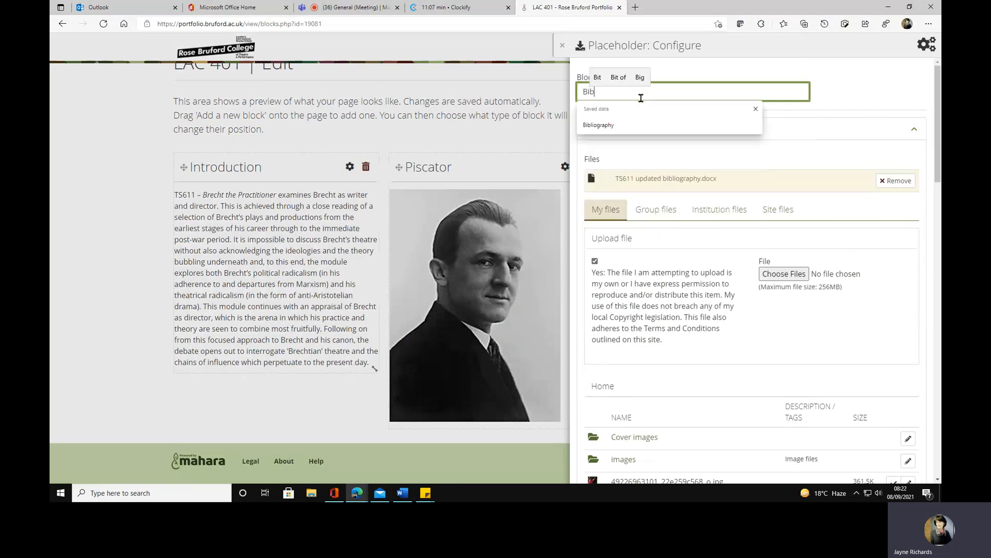
pyautogui.write('liograph')
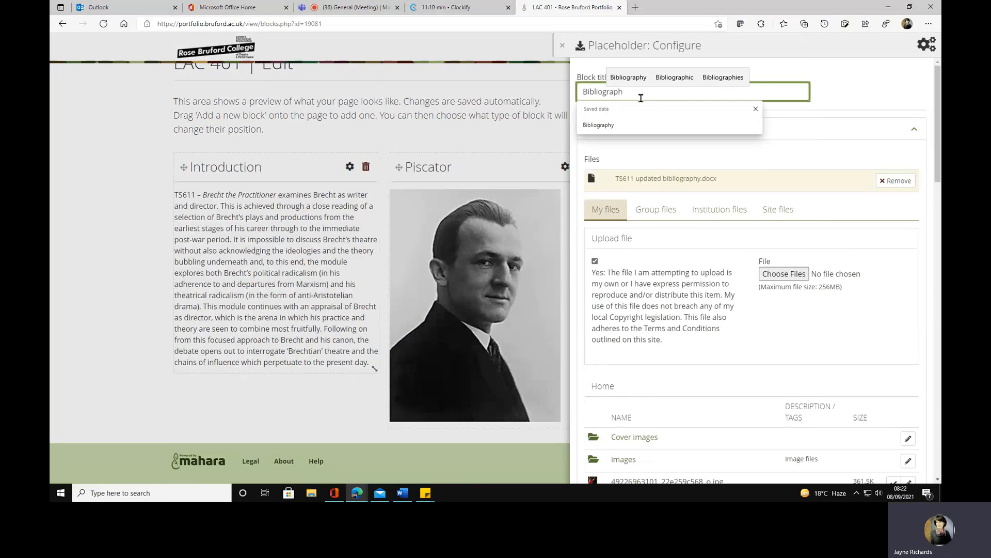
pyautogui.click(640, 125)
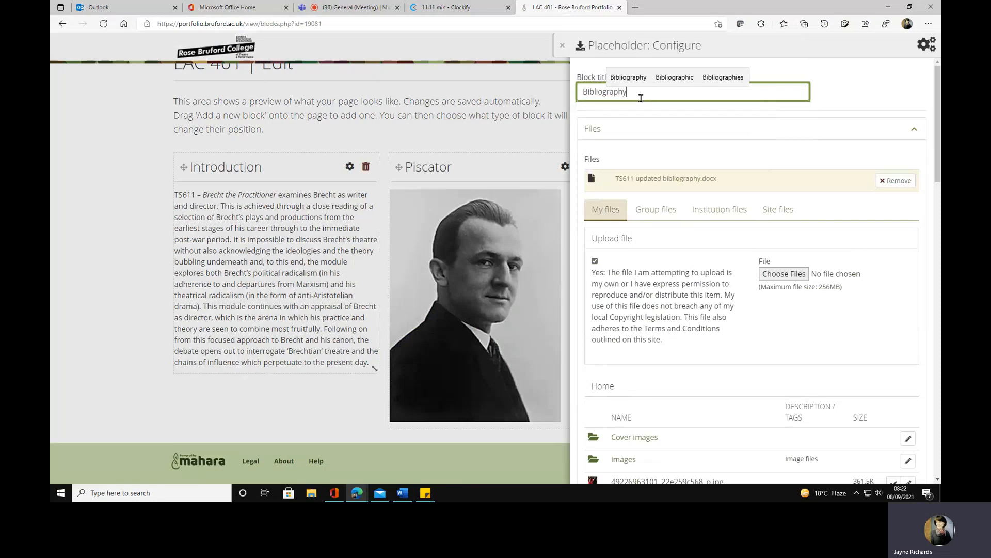
pyautogui.scroll(-15, 741, 395)
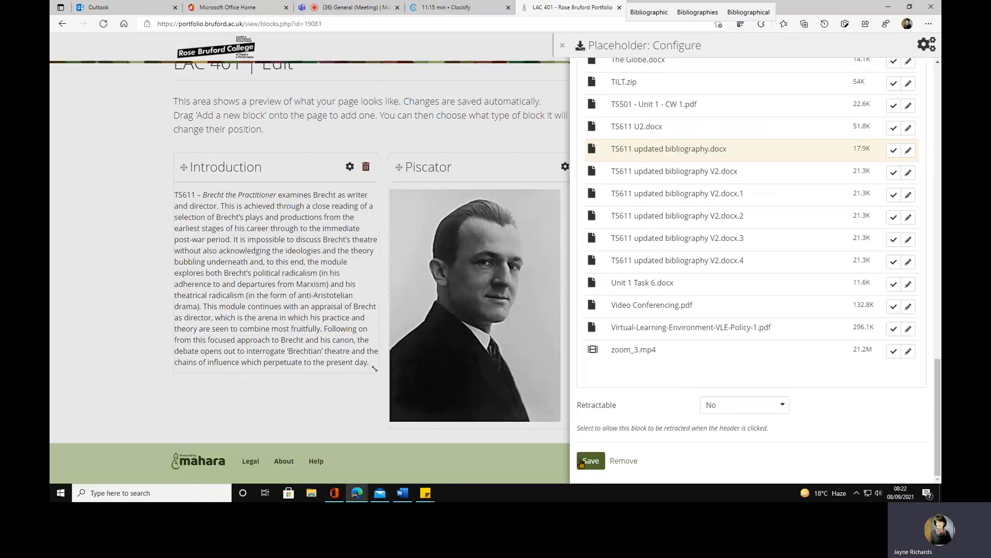
pyautogui.click(587, 462)
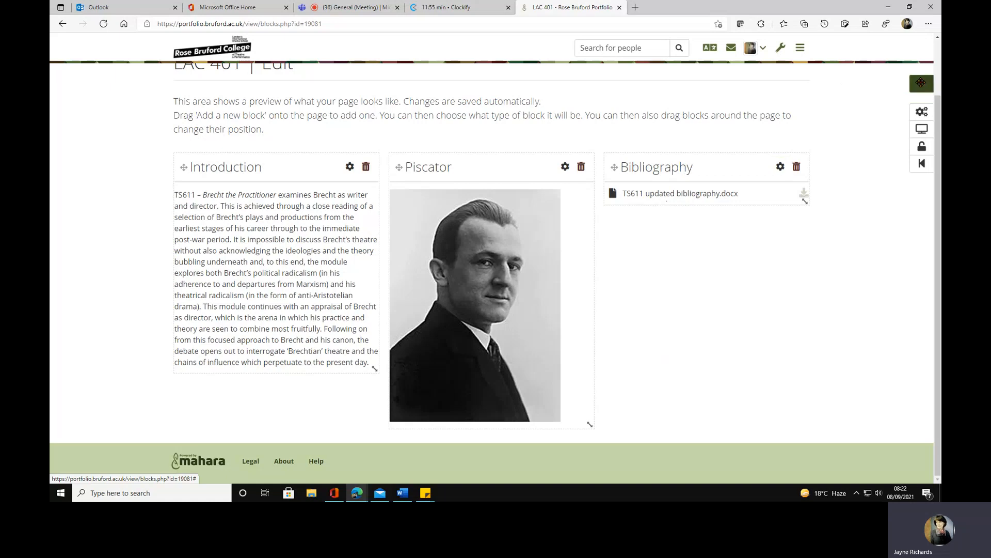
# Step: Add a new block beneath the Bibliography block, reveal more content types, and choose PDF
pyautogui.moveTo(922, 83); pyautogui.dragTo(607, 252)
pyautogui.click(762, 181)
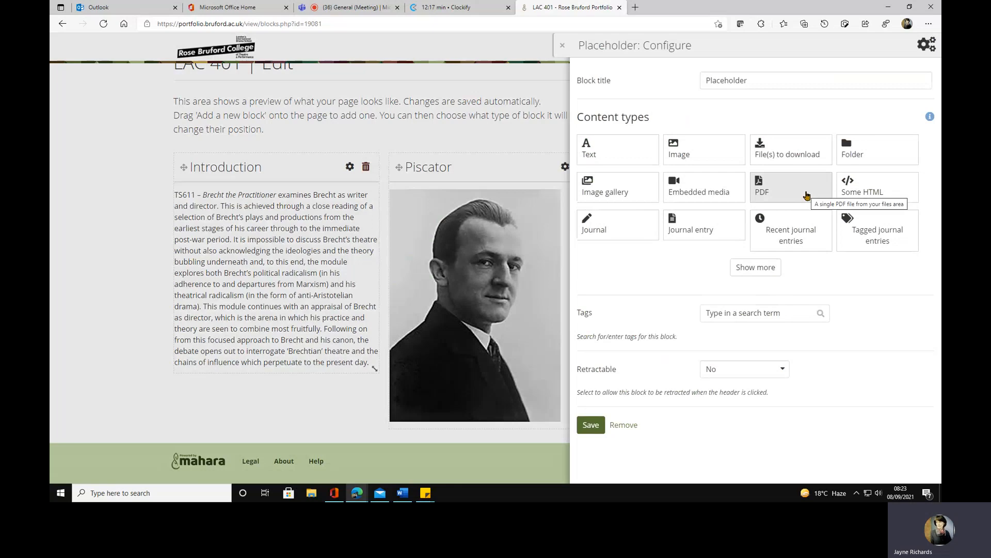
pyautogui.click(807, 195)
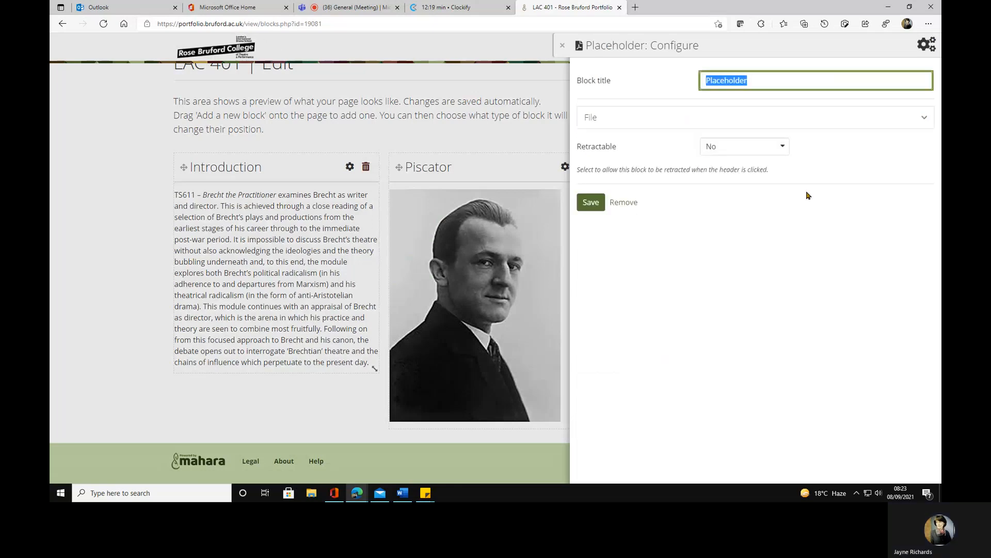
# Step: Select the existing file "Theatre Studies Brochure 2020-2021 v2.pdf" from the personal files for the PDF block
pyautogui.click(924, 119)
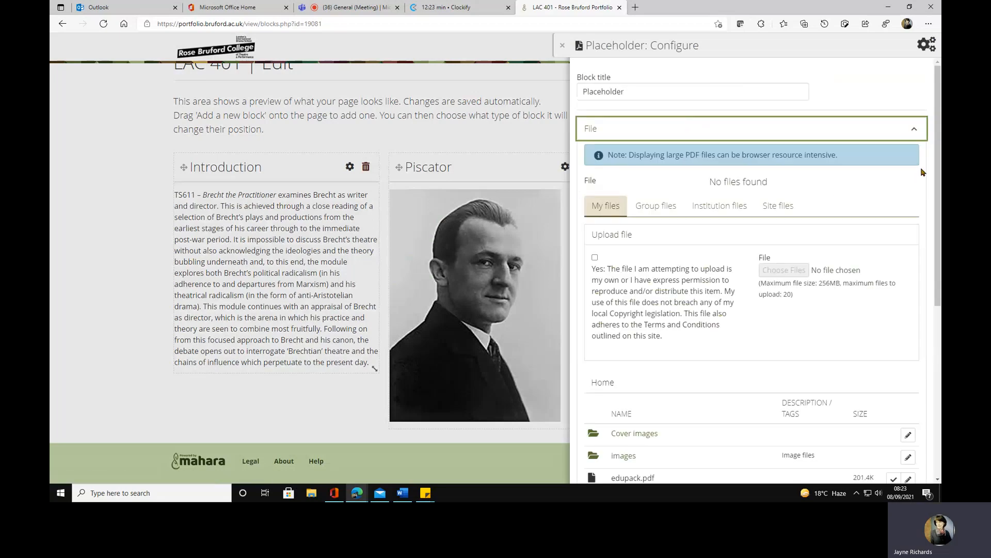
pyautogui.moveTo(937, 173); pyautogui.dragTo(940, 330)
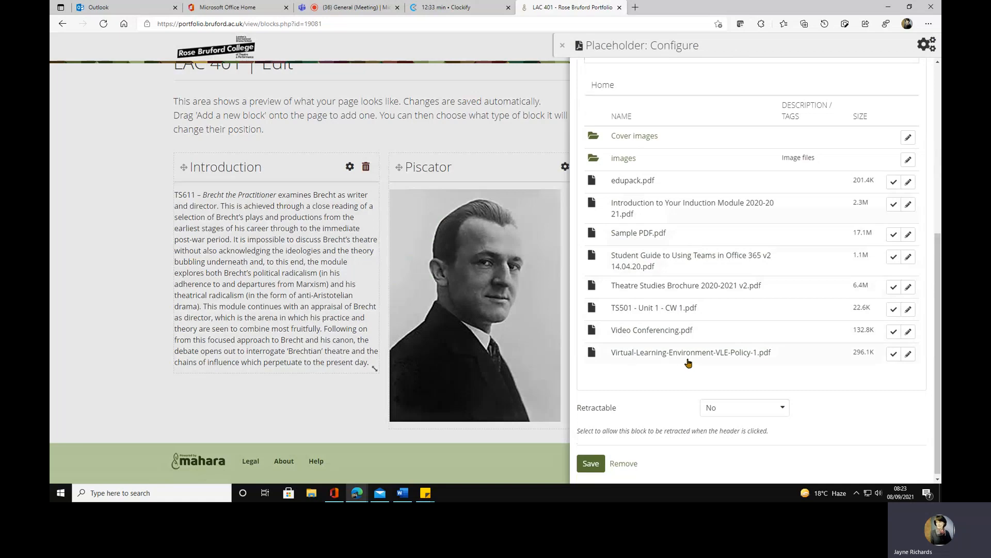
pyautogui.click(674, 288)
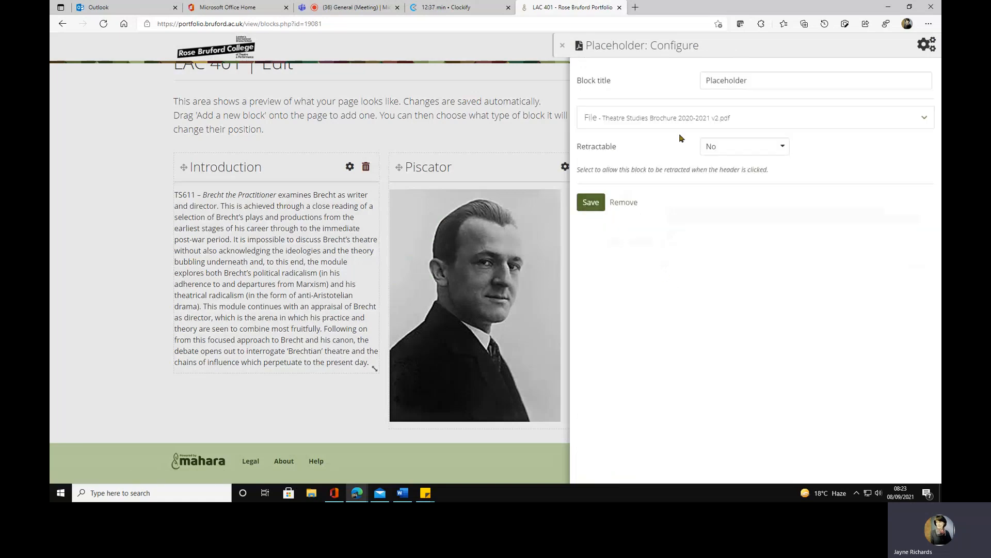
# Step: Title the PDF block "Brochure", save it, and return the embedded document to its opening pages
pyautogui.moveTo(753, 80); pyautogui.dragTo(550, 78)
pyautogui.press('BackSpace')
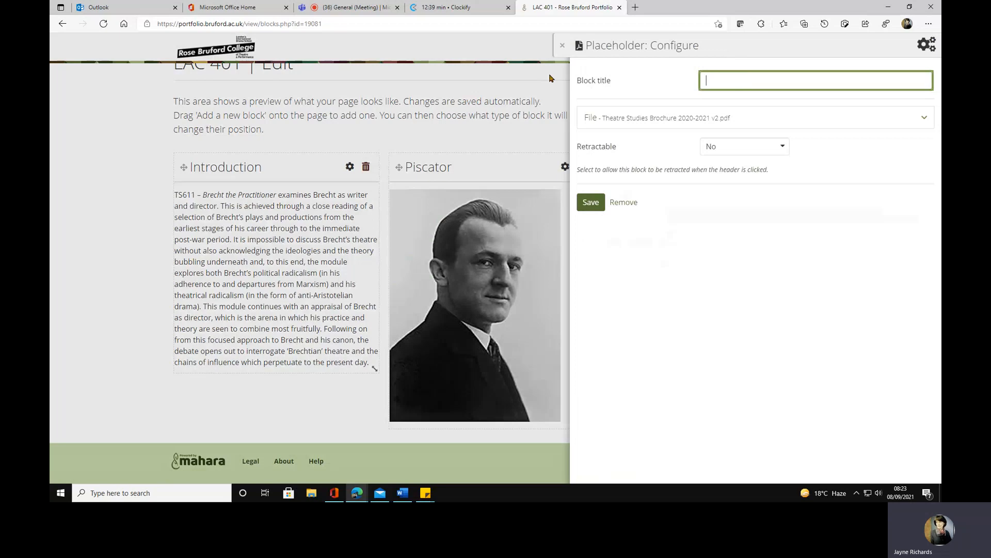
pyautogui.write('Brochure')
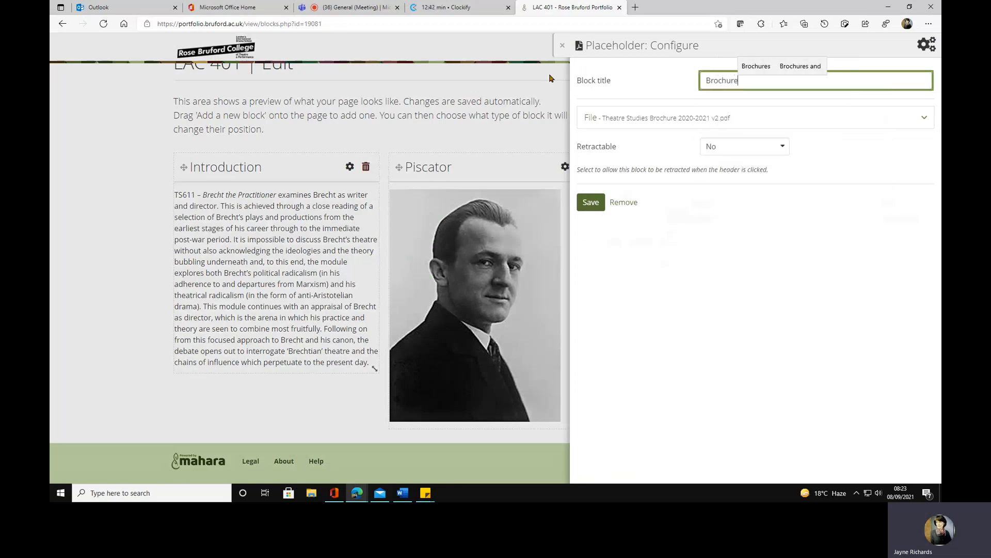
pyautogui.click(588, 202)
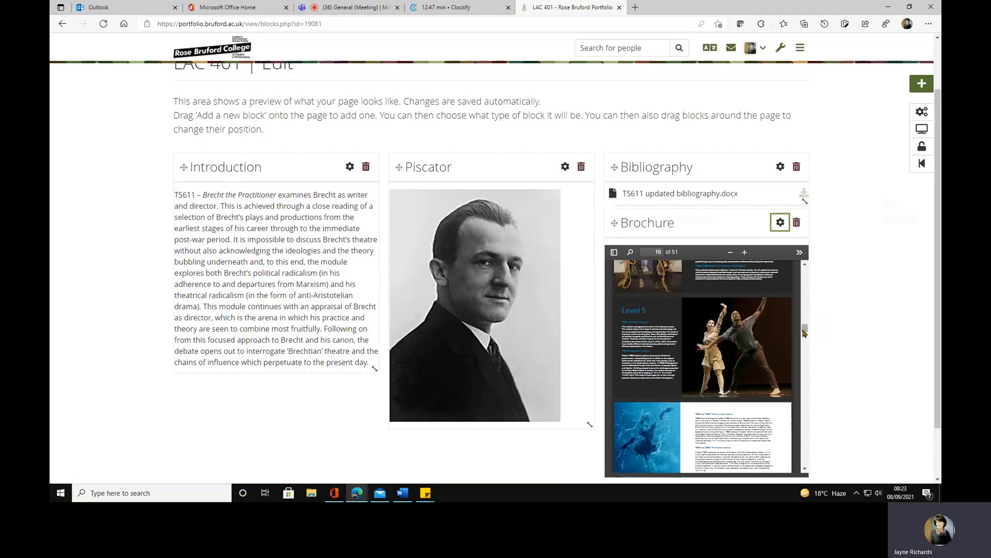
pyautogui.moveTo(804, 329); pyautogui.dragTo(796, 269)
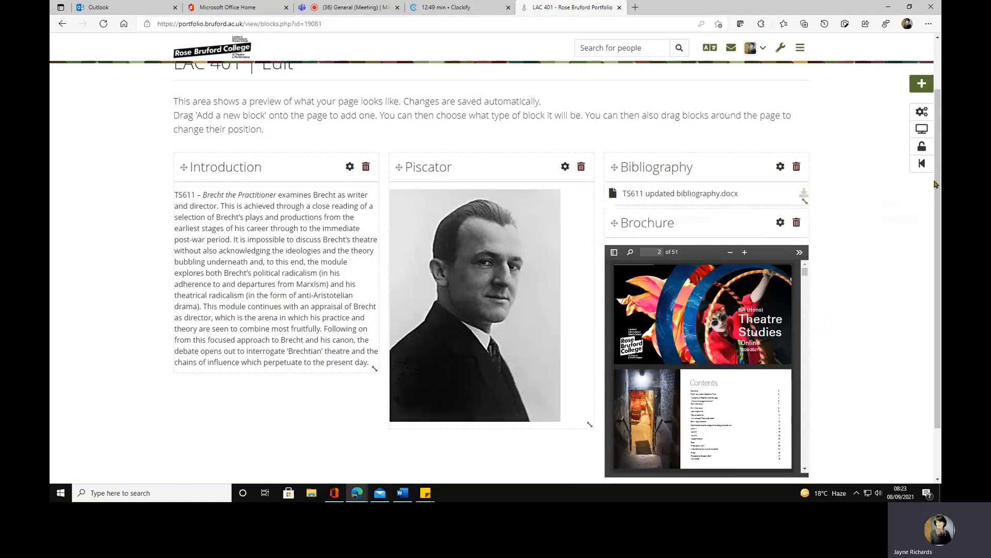
pyautogui.scroll(-1, 846, 290)
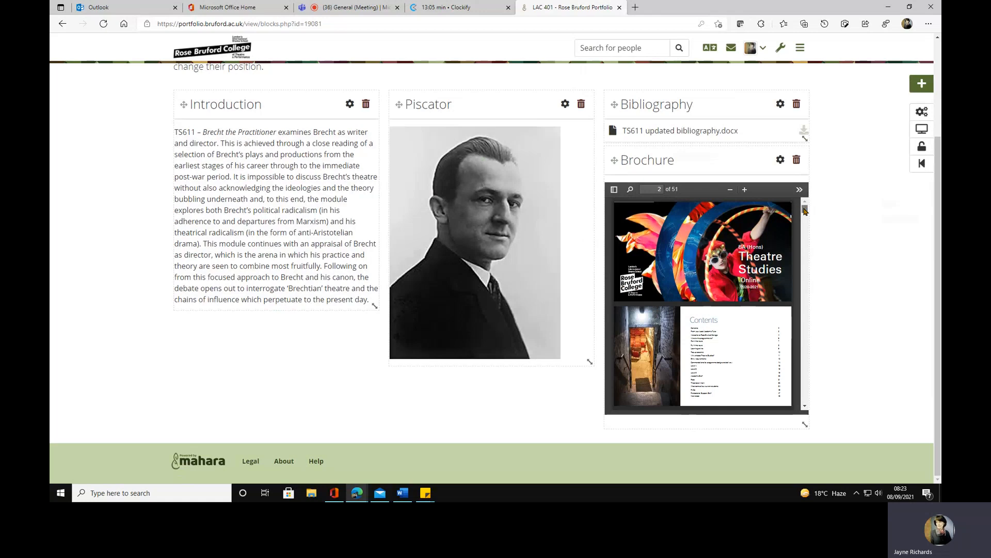
pyautogui.moveTo(805, 209)
pyautogui.mouseDown()
pyautogui.moveTo(807, 385)
pyautogui.moveTo(804, 209)
pyautogui.mouseUp()
pyautogui.moveTo(803, 213)
pyautogui.mouseDown()
pyautogui.moveTo(797, 354)
pyautogui.moveTo(799, 206)
pyautogui.mouseUp()
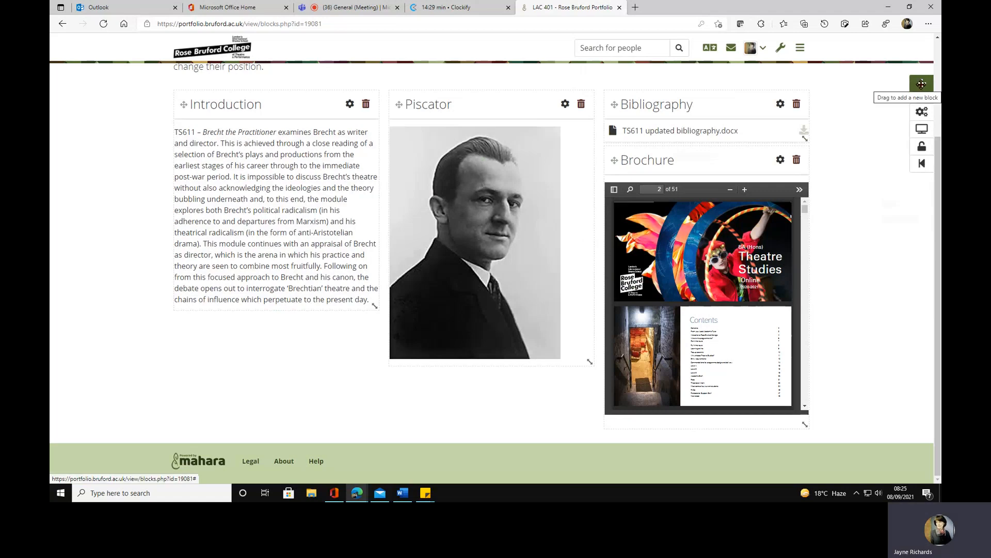
pyautogui.moveTo(922, 83); pyautogui.dragTo(181, 381)
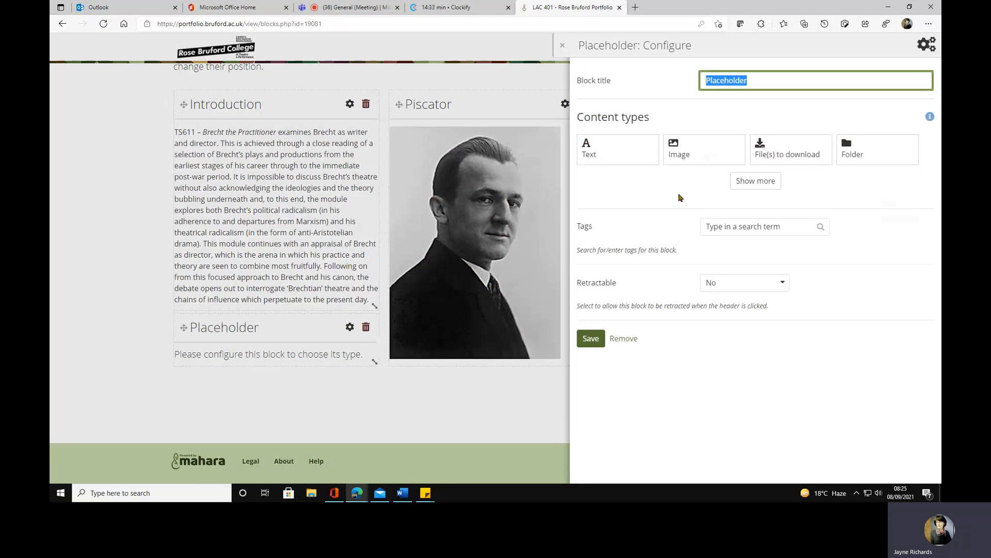
pyautogui.press('BackSpace')
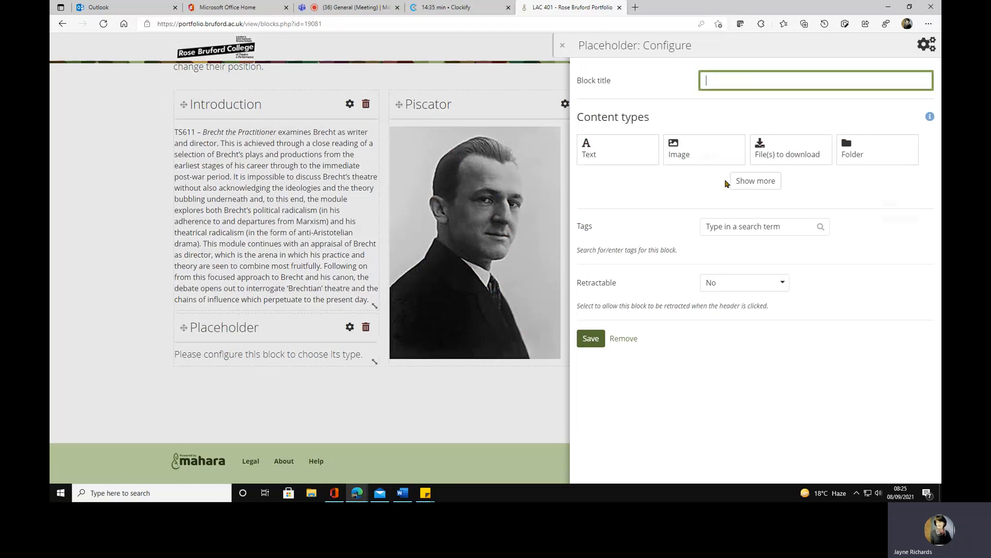
pyautogui.write('Video')
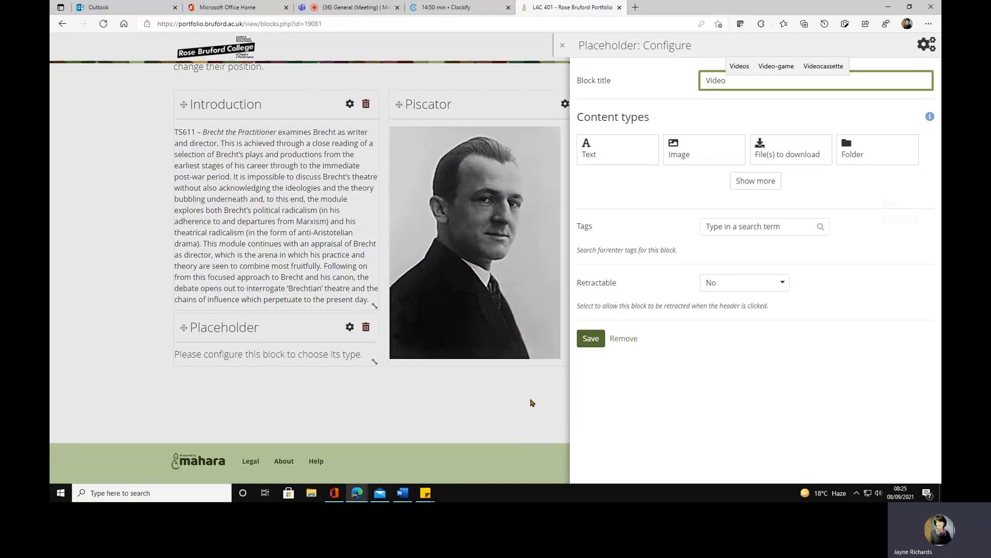
pyautogui.click(723, 151)
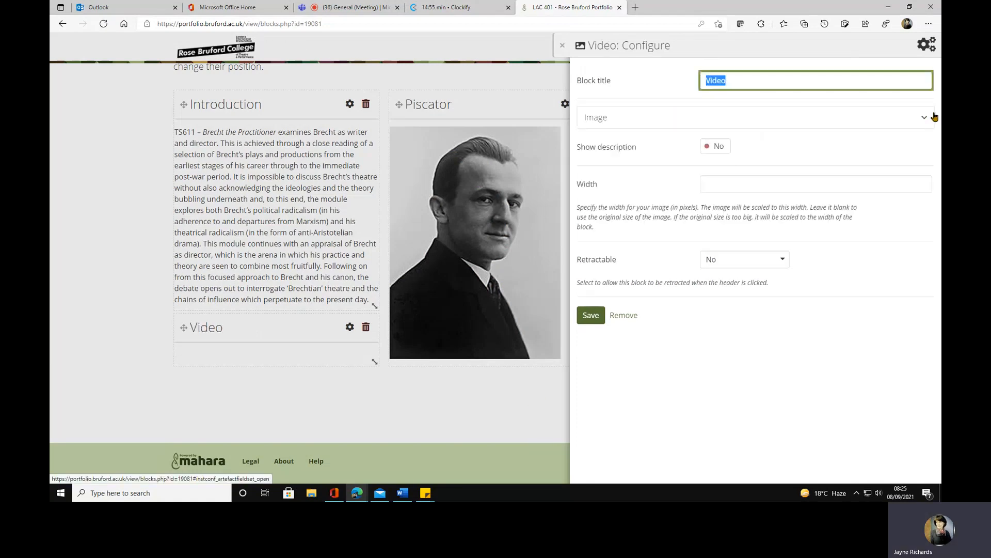
pyautogui.click(563, 49)
pyautogui.click(576, 73)
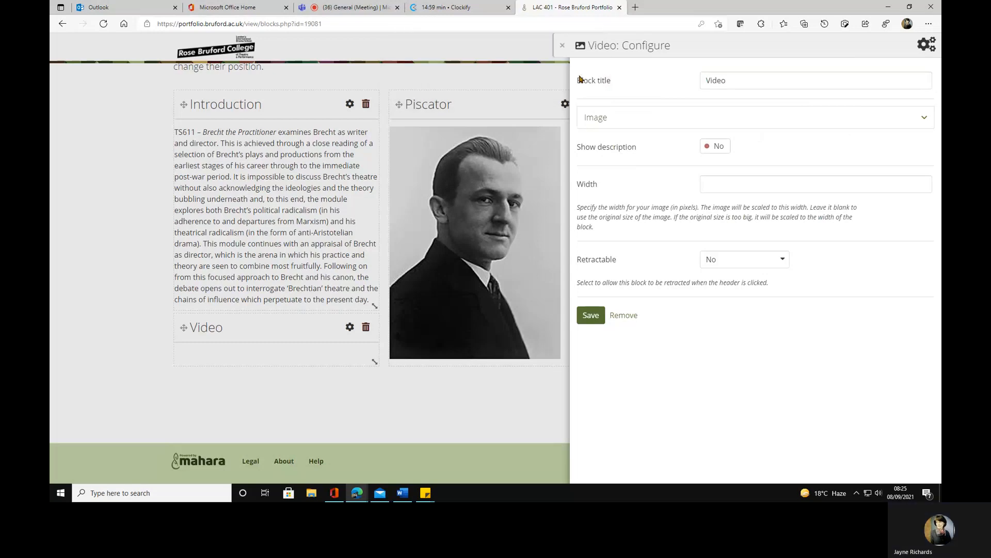
pyautogui.click(563, 46)
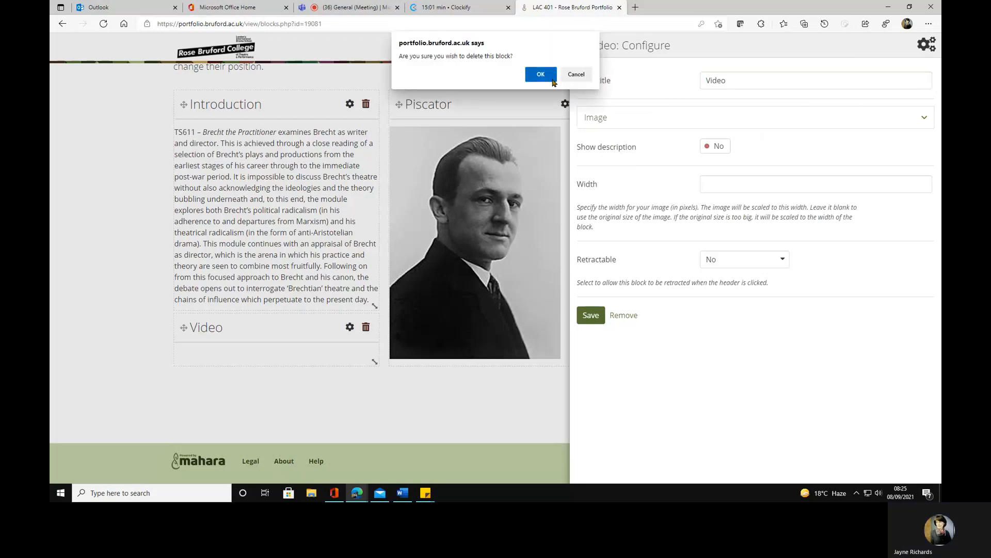
pyautogui.click(567, 76)
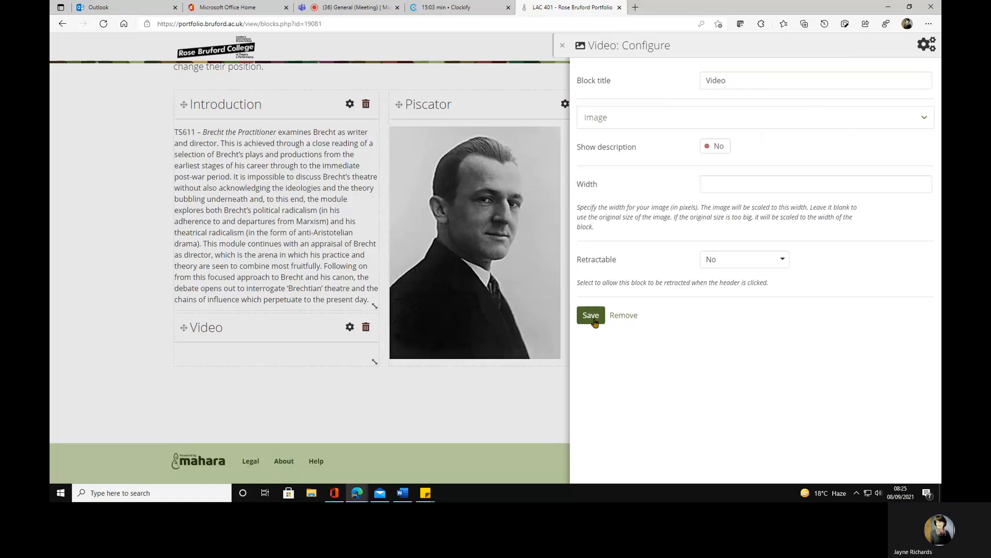
pyautogui.click(563, 45)
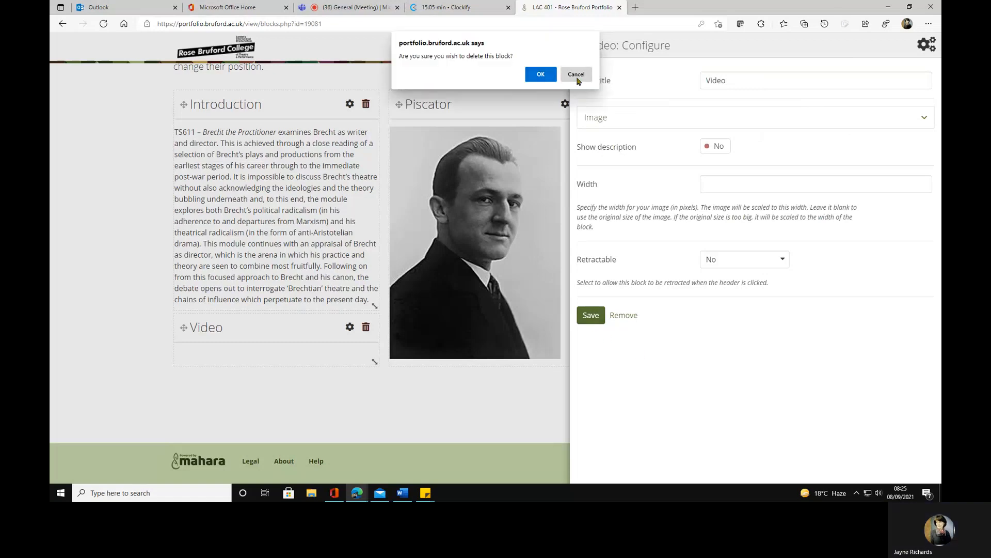
pyautogui.click(574, 74)
pyautogui.click(562, 46)
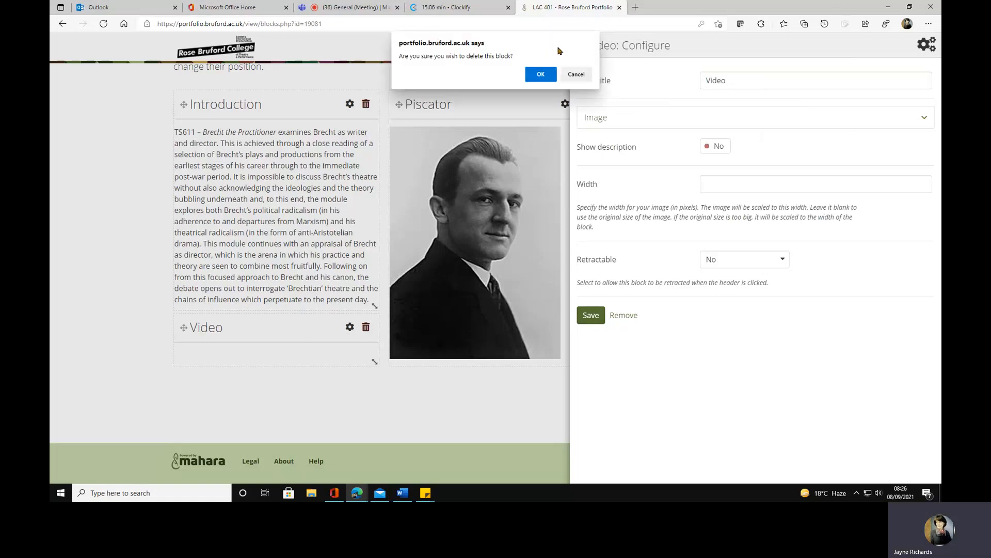
pyautogui.click(541, 75)
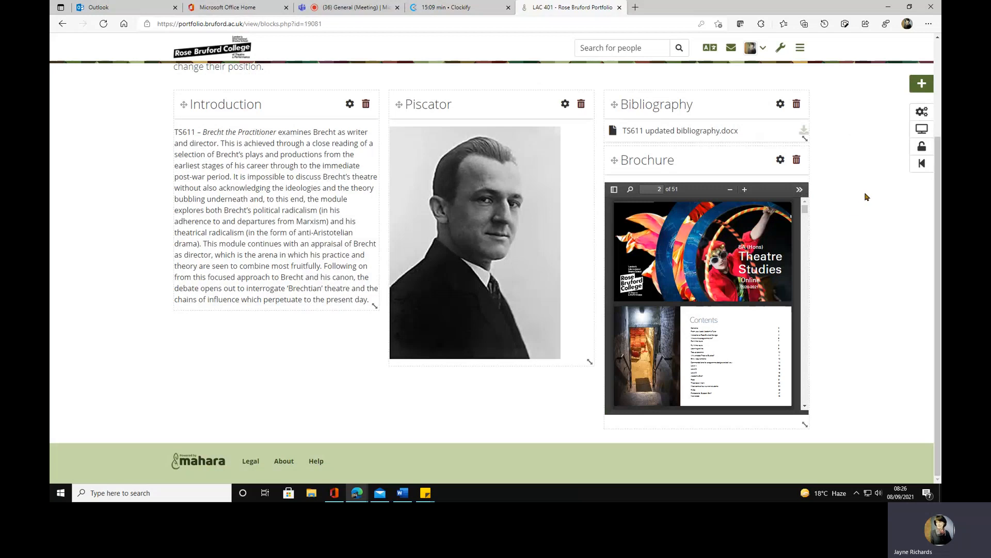
# Step: Add a new block beneath the Introduction block, make it an Embedded media block, and title it "Video"
pyautogui.moveTo(921, 84); pyautogui.dragTo(149, 385)
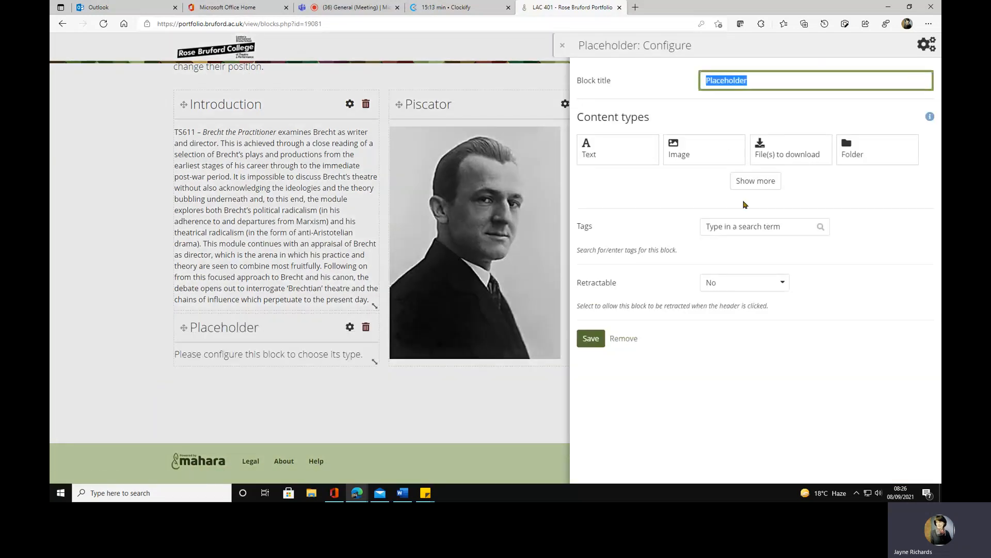
pyautogui.click(749, 182)
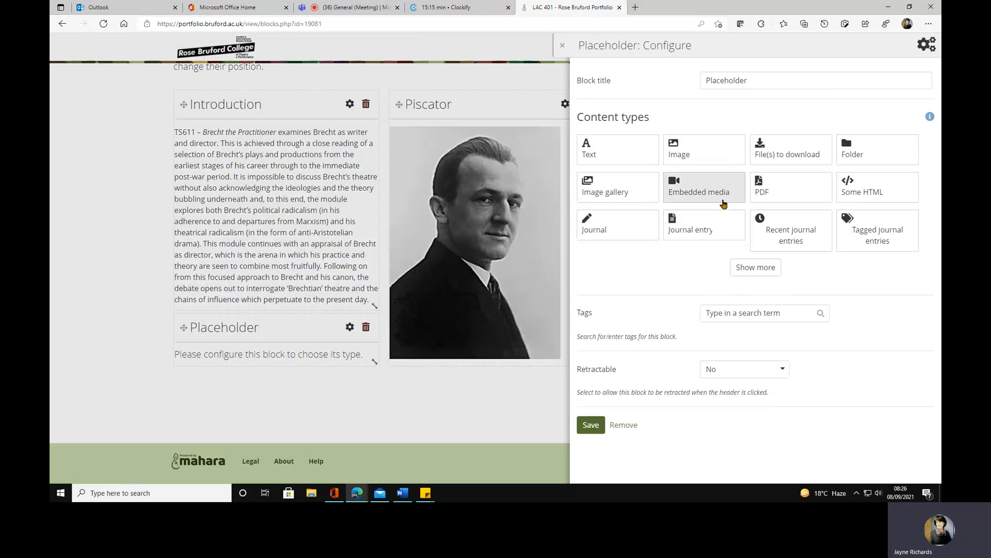
pyautogui.click(725, 201)
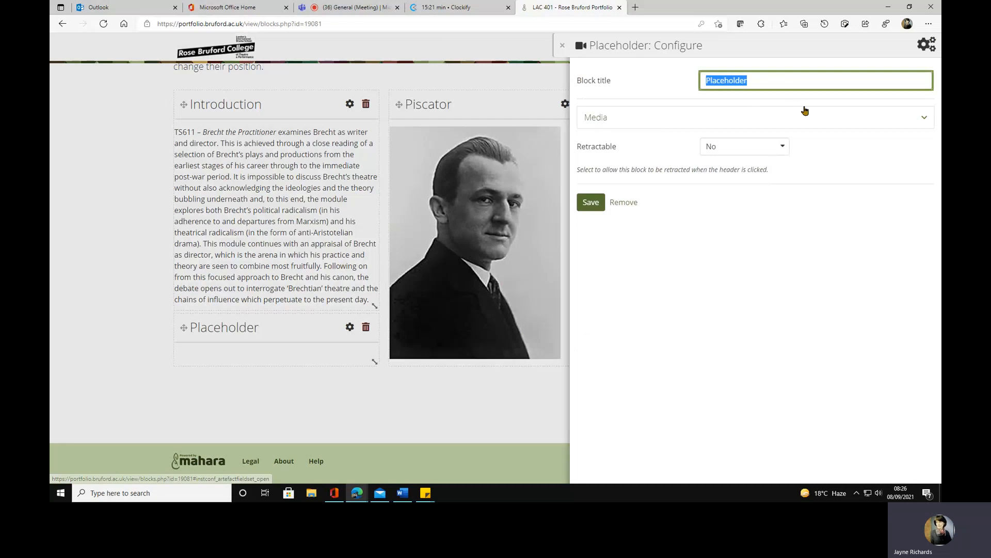
pyautogui.press('BackSpace')
pyautogui.write('Video')
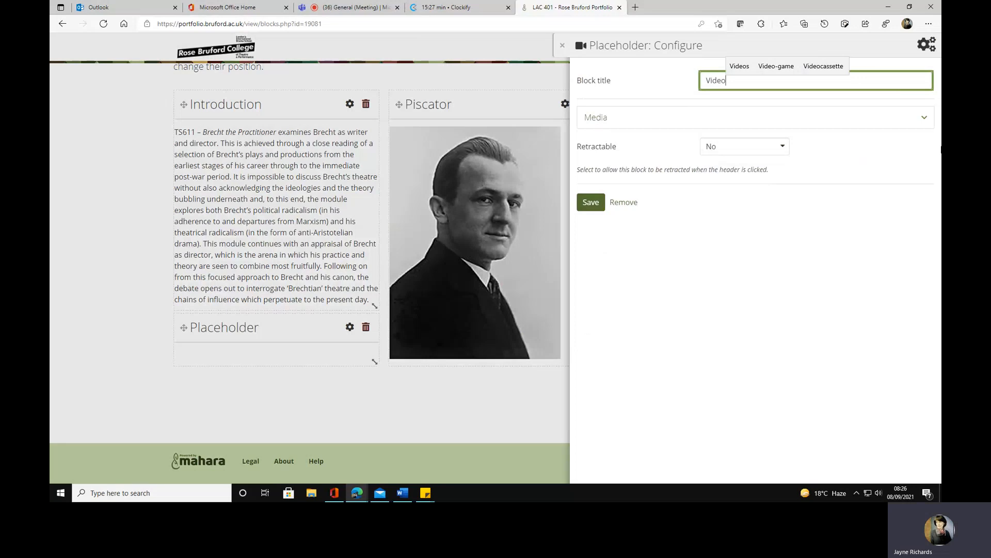
# Step: Select the existing student video contribution MP4 dated 12.03.21 from the personal files as the block's media and save the block
pyautogui.click(925, 119)
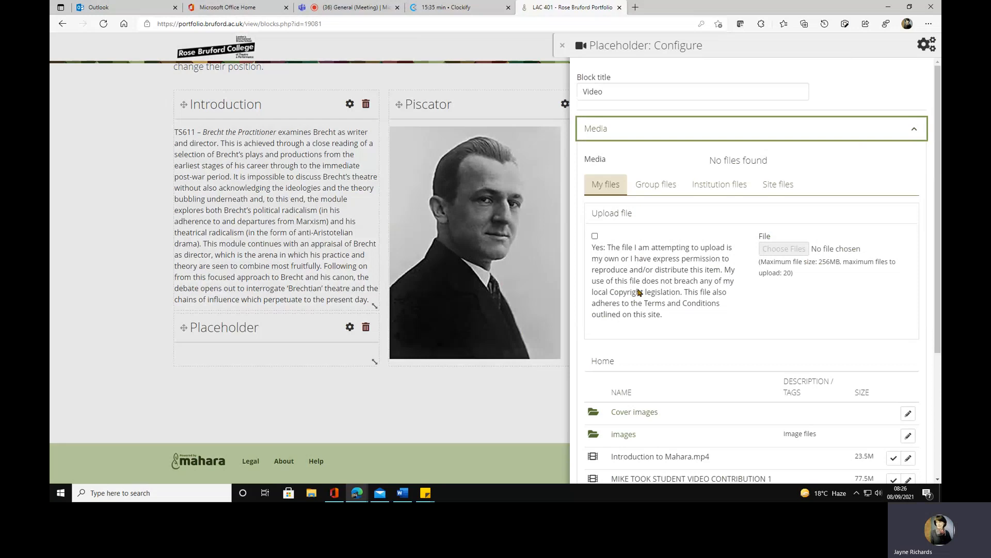
pyautogui.moveTo(937, 226); pyautogui.dragTo(938, 327)
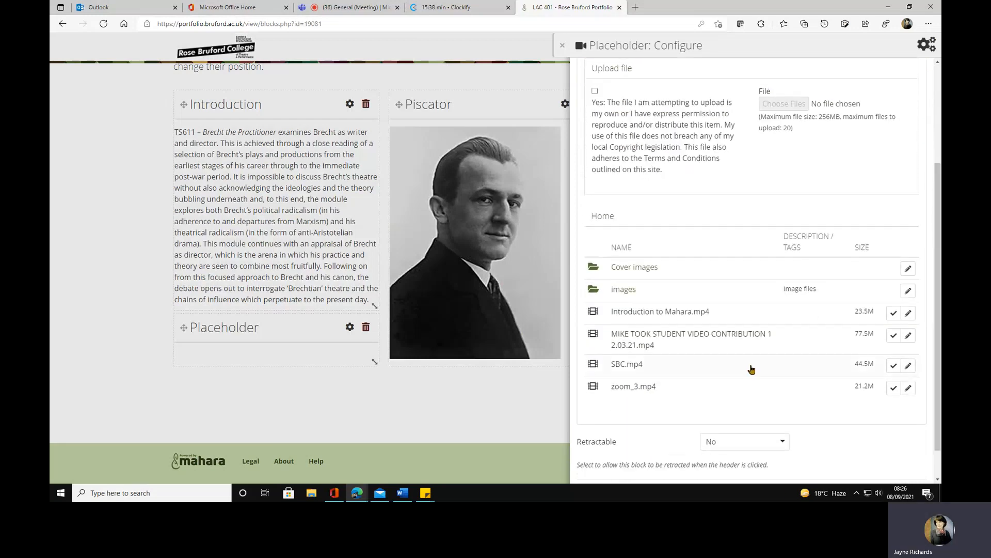
pyautogui.click(634, 341)
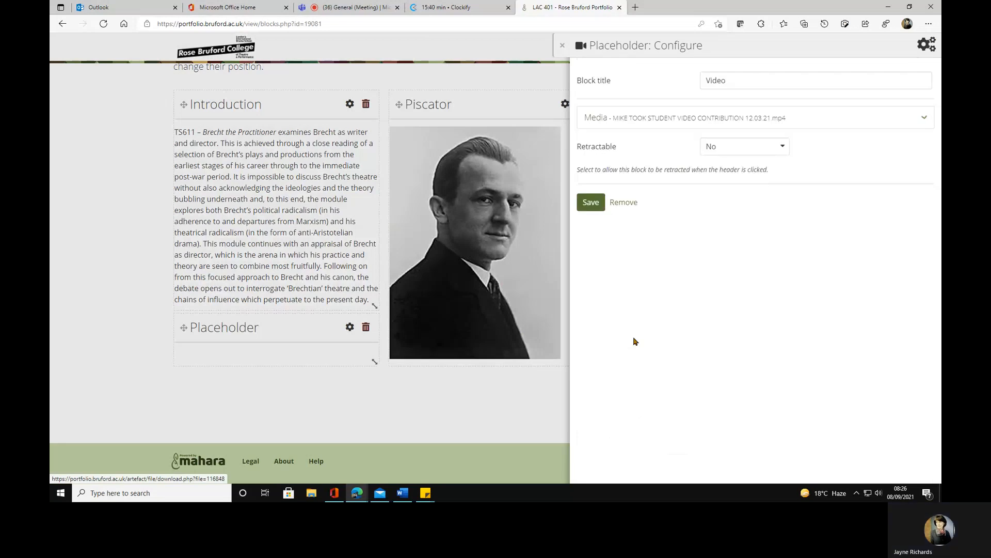
pyautogui.click(593, 203)
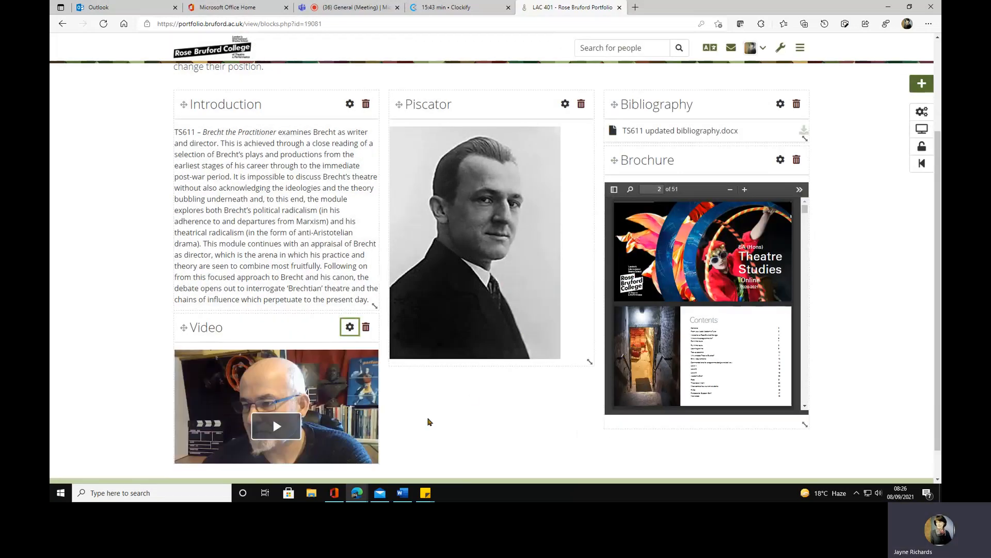
# Step: Play the embedded video briefly to check it, and pause it
pyautogui.scroll(-1, 427, 421)
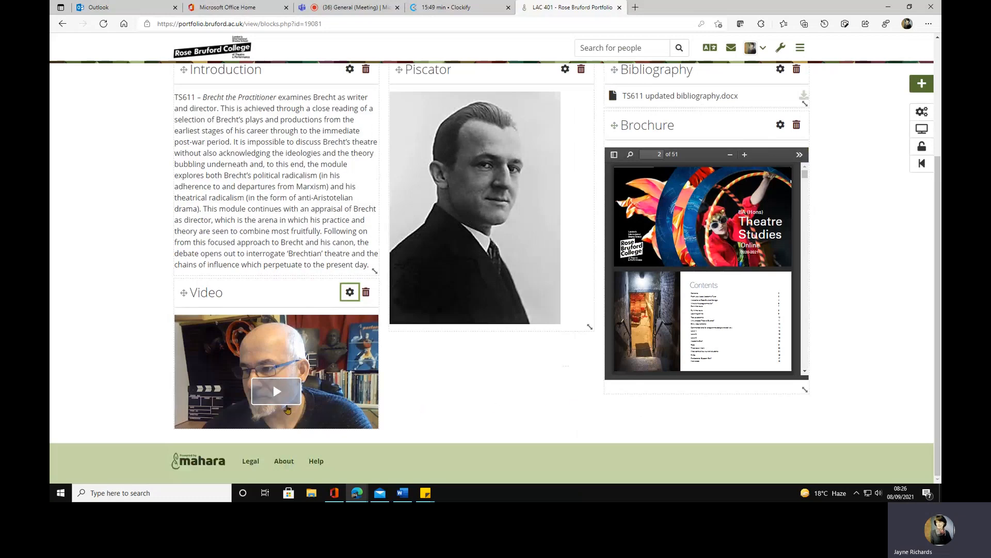
pyautogui.click(287, 407)
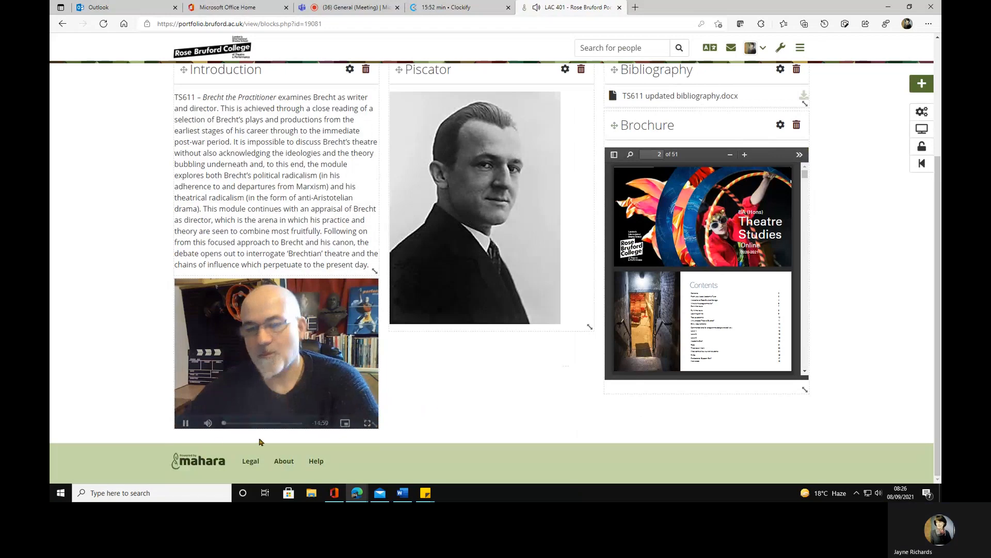
pyautogui.click(186, 422)
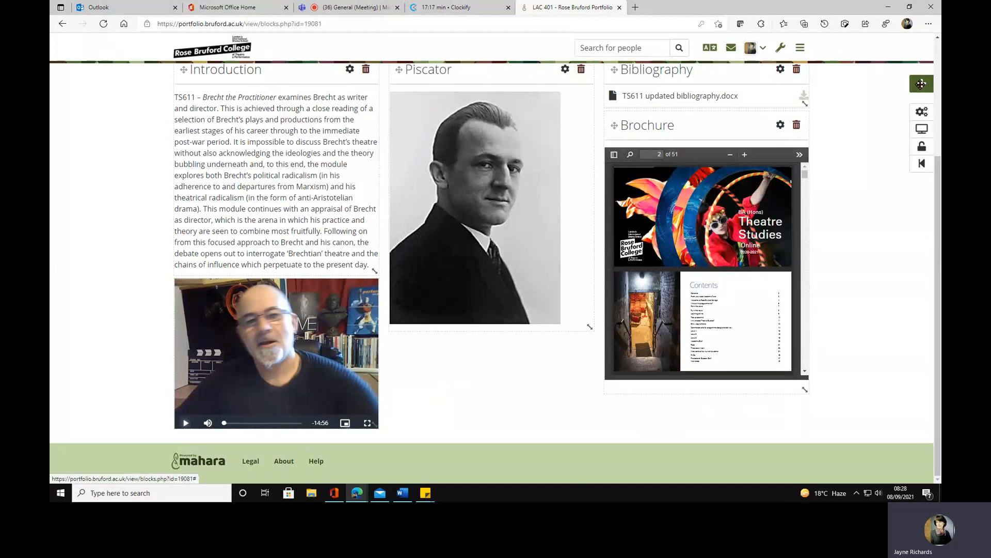
# Step: Add a new block beneath the Piscator block, reveal all the content types, and choose External media
pyautogui.moveTo(920, 85); pyautogui.dragTo(426, 390)
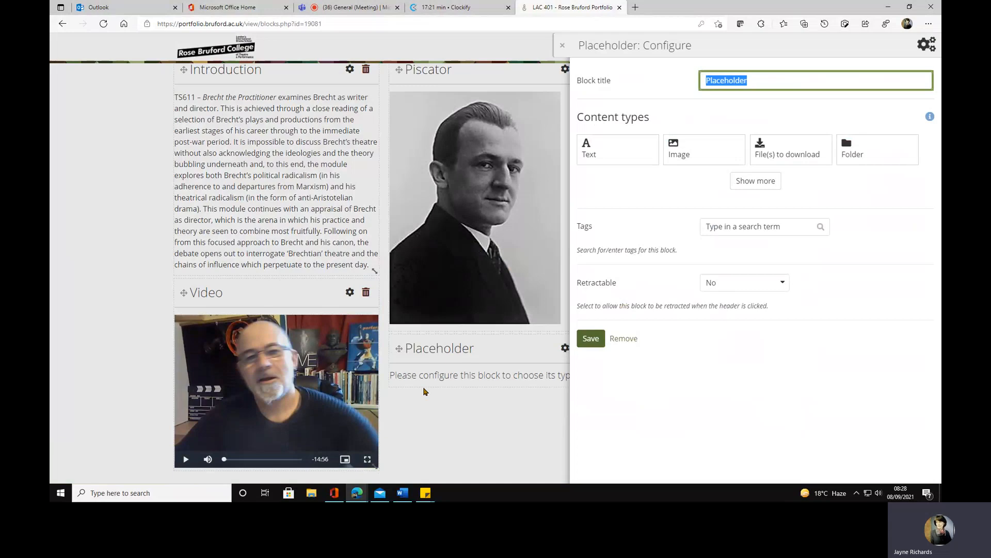
pyautogui.click(749, 191)
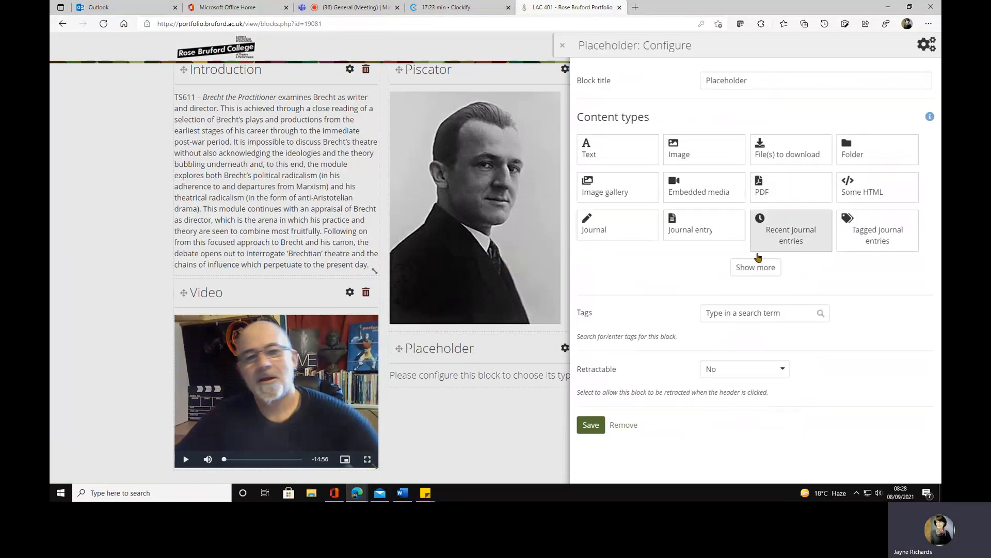
pyautogui.click(754, 268)
pyautogui.click(752, 364)
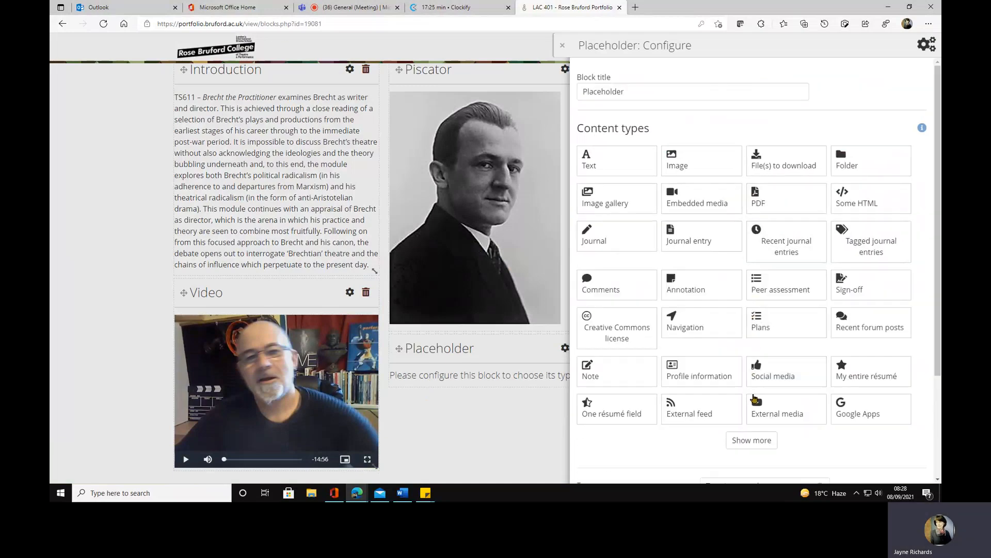
pyautogui.click(758, 442)
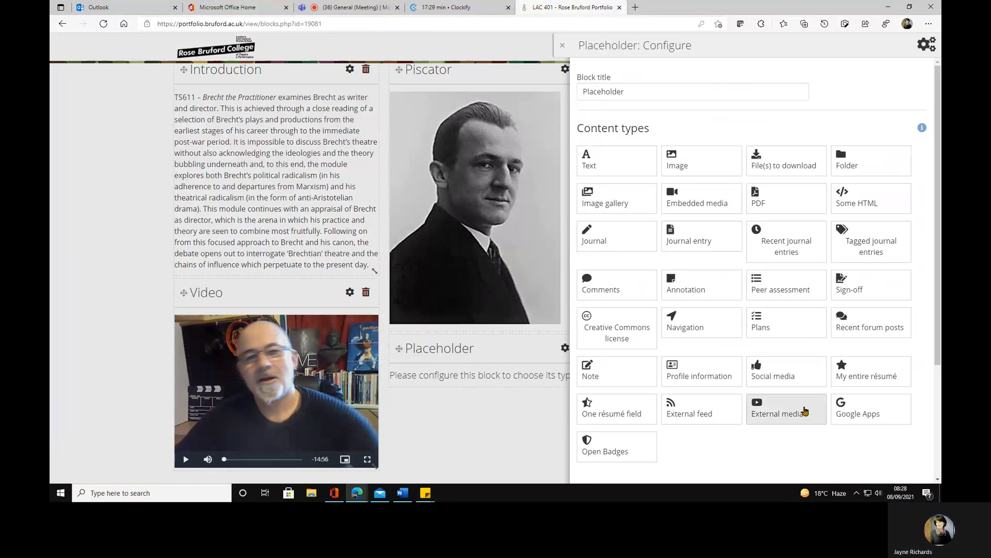
pyautogui.click(760, 411)
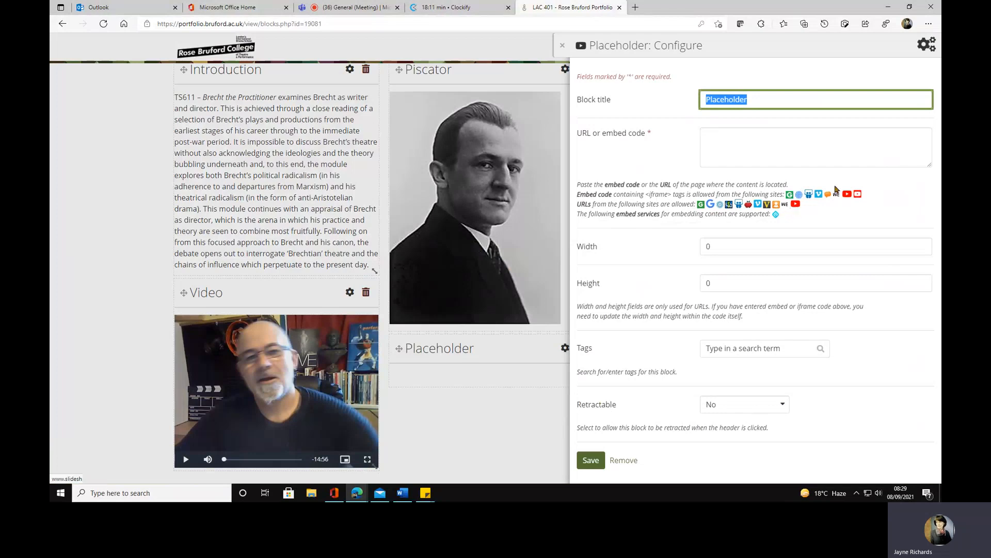
# Step: Open YouTube in a new browser tab by searching Google for "Youtube", and browse the videos on its home page
pyautogui.click(637, 8)
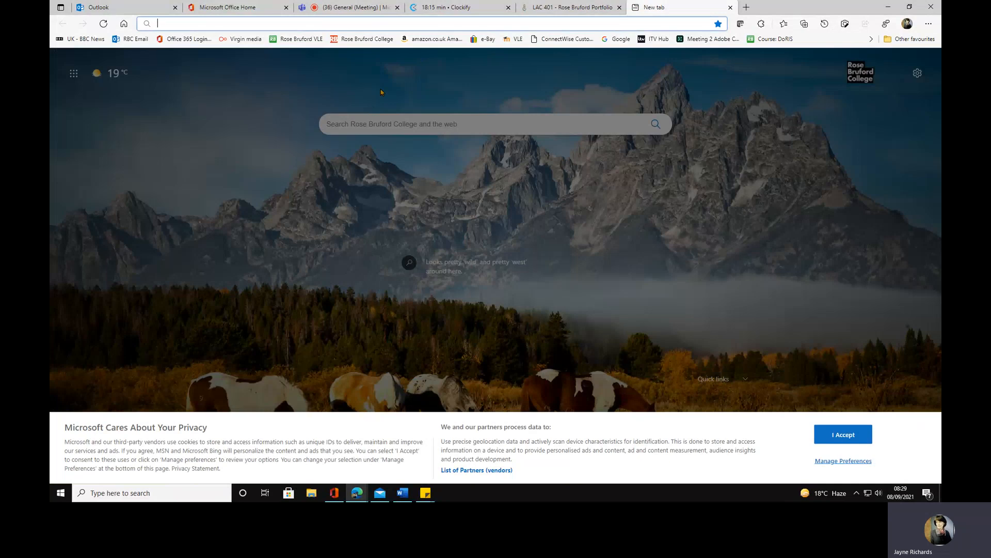
pyautogui.click(616, 39)
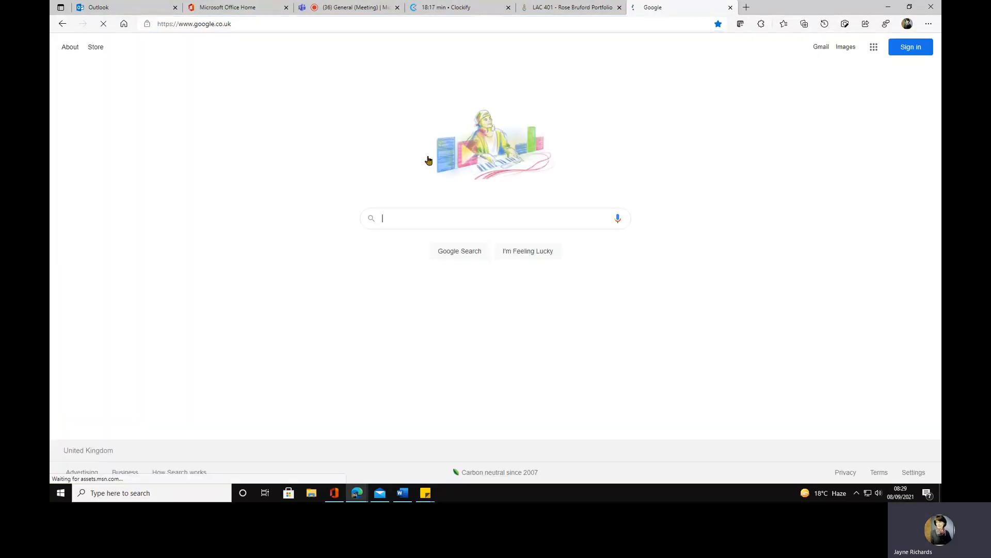
pyautogui.write('Y')
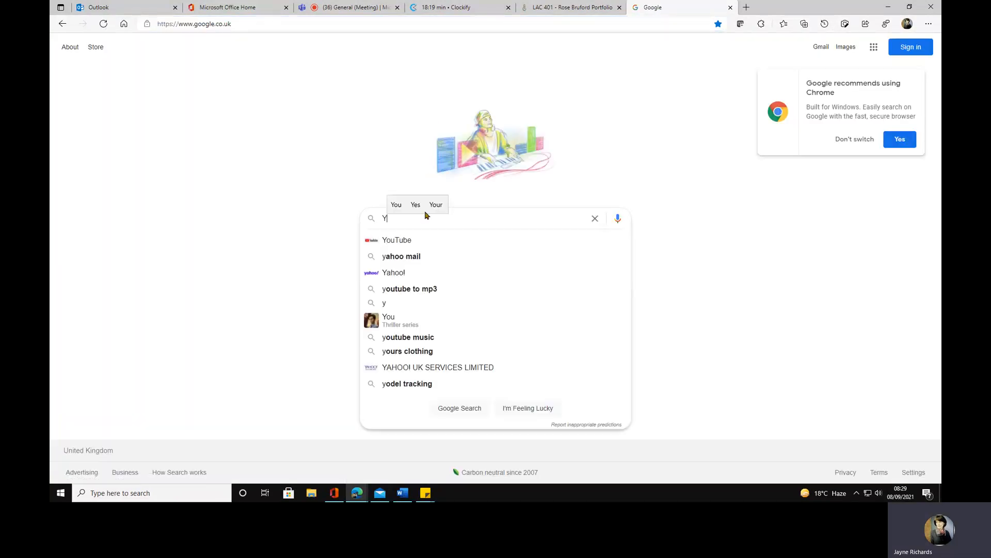
pyautogui.write('outube')
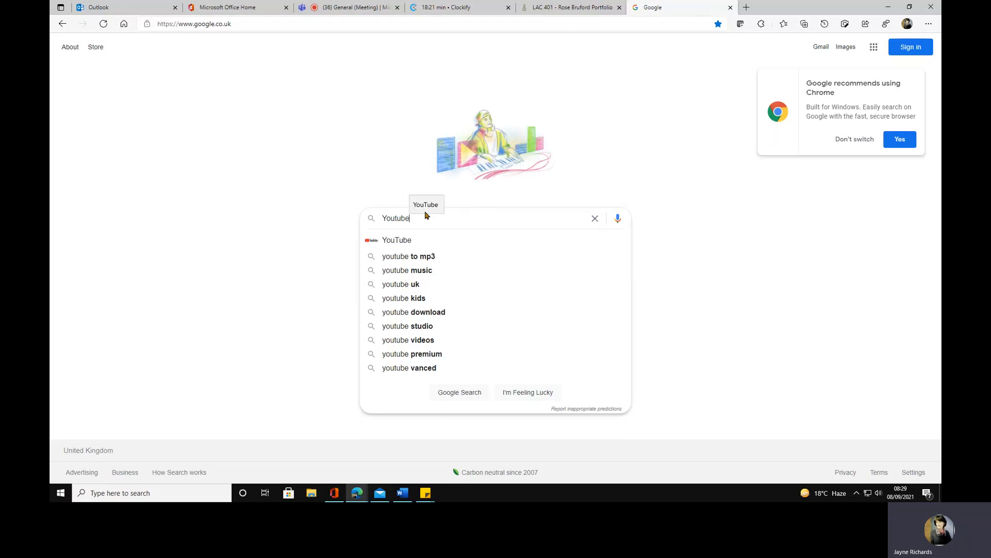
pyautogui.click(398, 240)
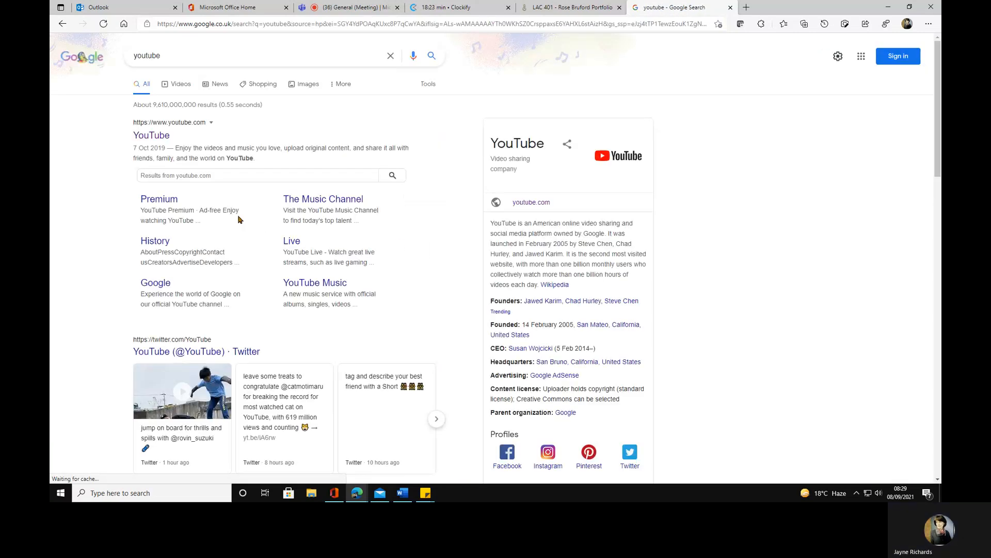
pyautogui.click(159, 140)
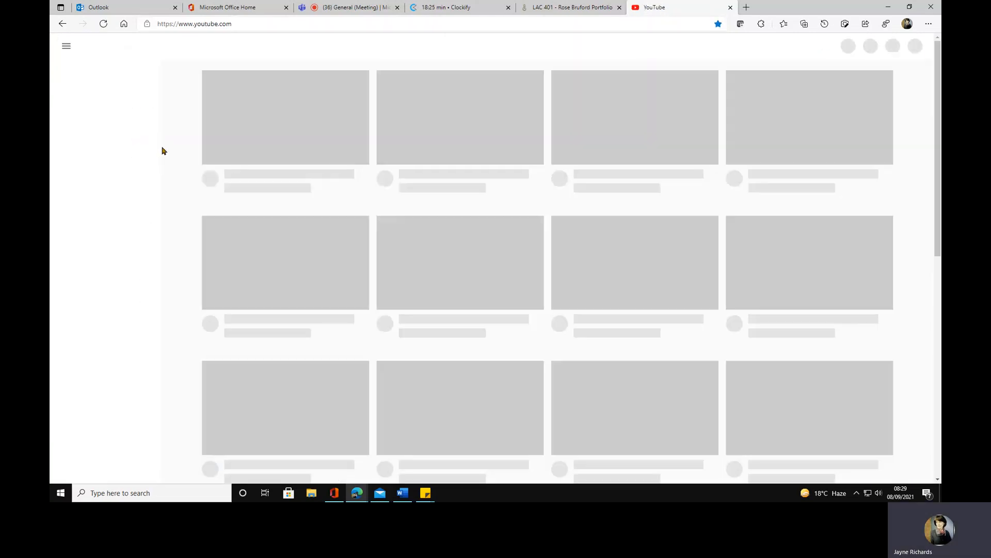
pyautogui.scroll(-8, 428, 300)
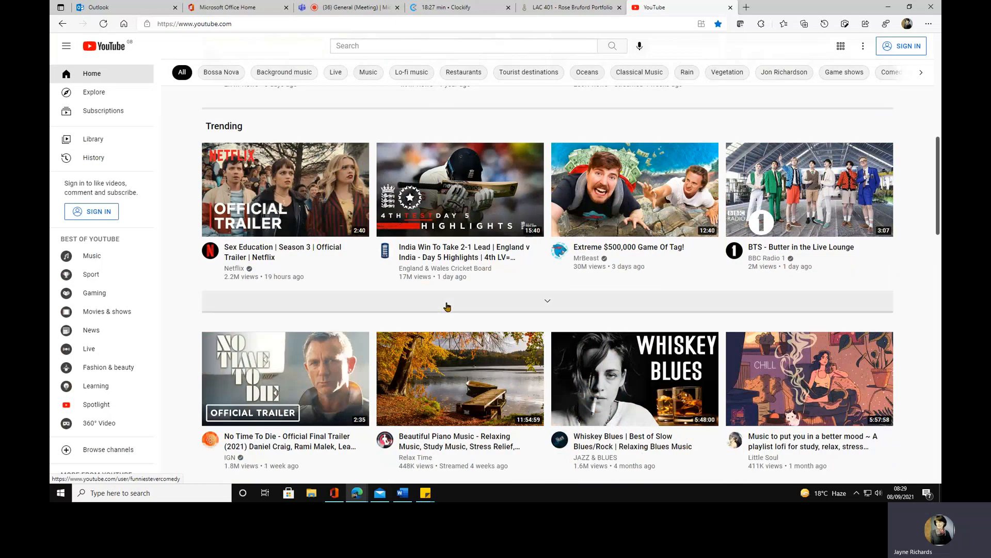
# Step: Open the YouTube video "Music to put you in a better mood", pause it, and copy its web address
pyautogui.scroll(-4, 447, 307)
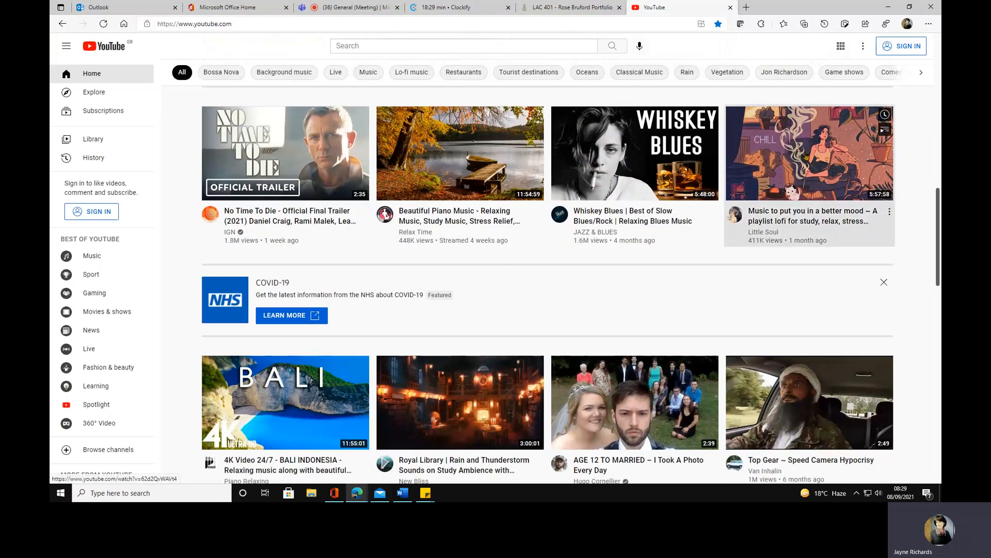
pyautogui.click(805, 156)
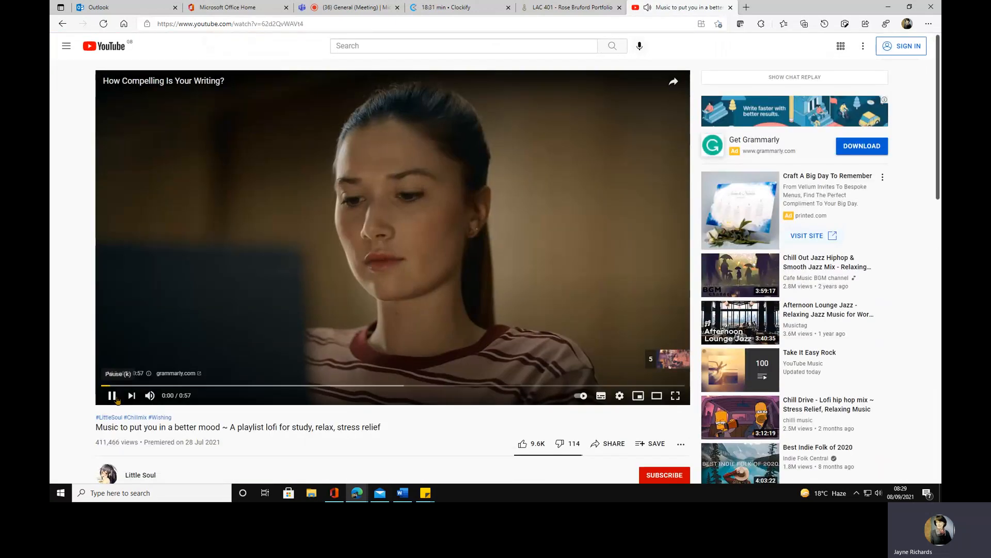
pyautogui.click(114, 398)
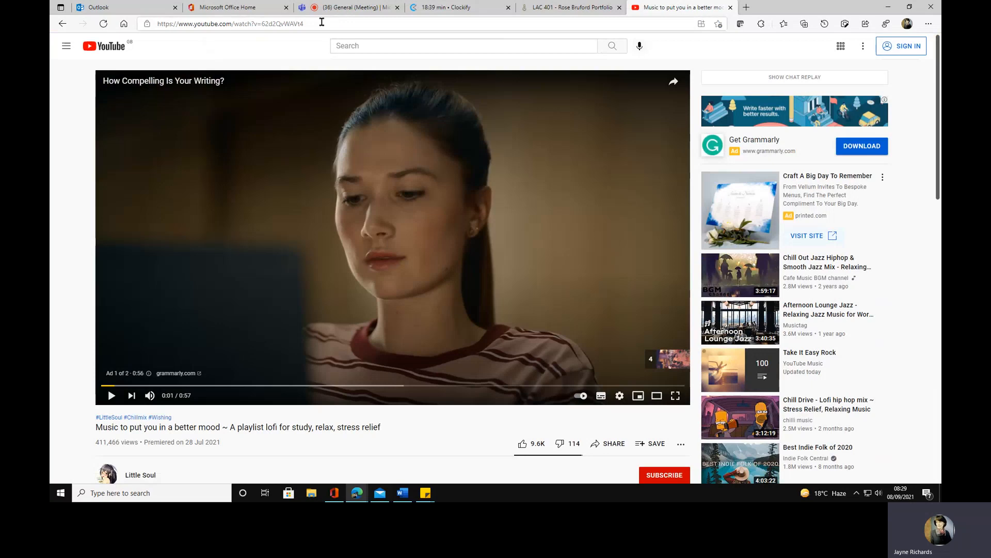
pyautogui.moveTo(321, 22); pyautogui.dragTo(135, 18)
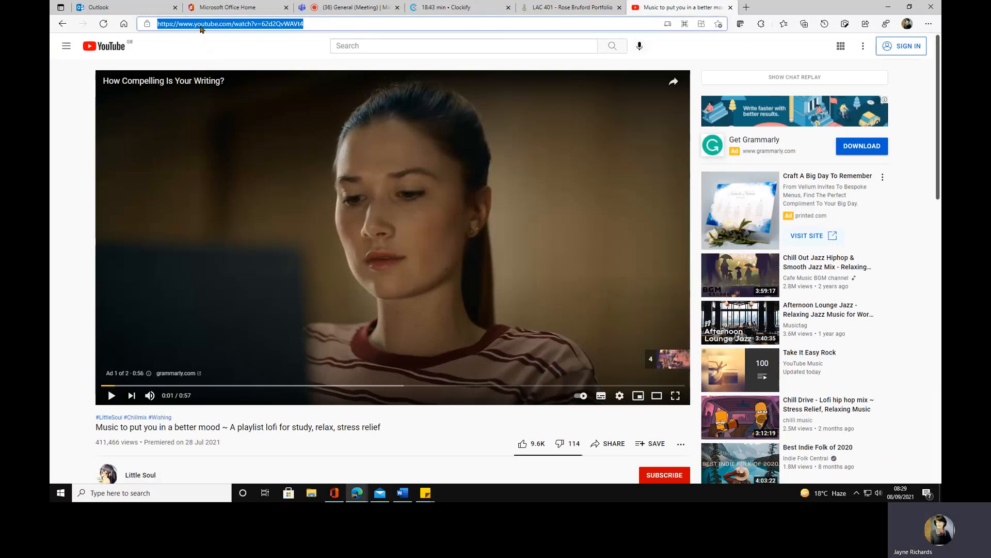
pyautogui.rightClick(201, 26)
pyautogui.click(221, 102)
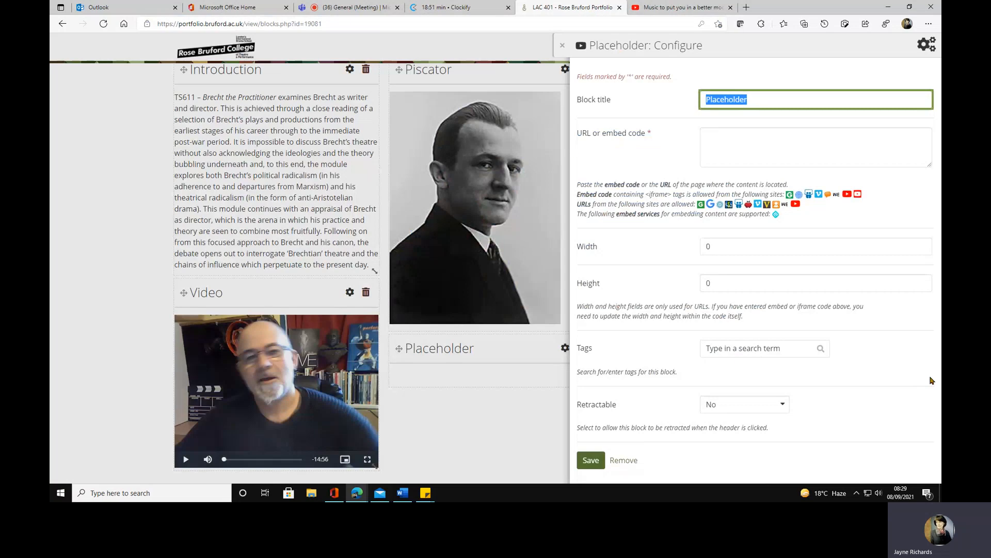
# Step: Paste the copied YouTube address into the external media block's configuration, title the block Music, and save it
pyautogui.rightClick(728, 136)
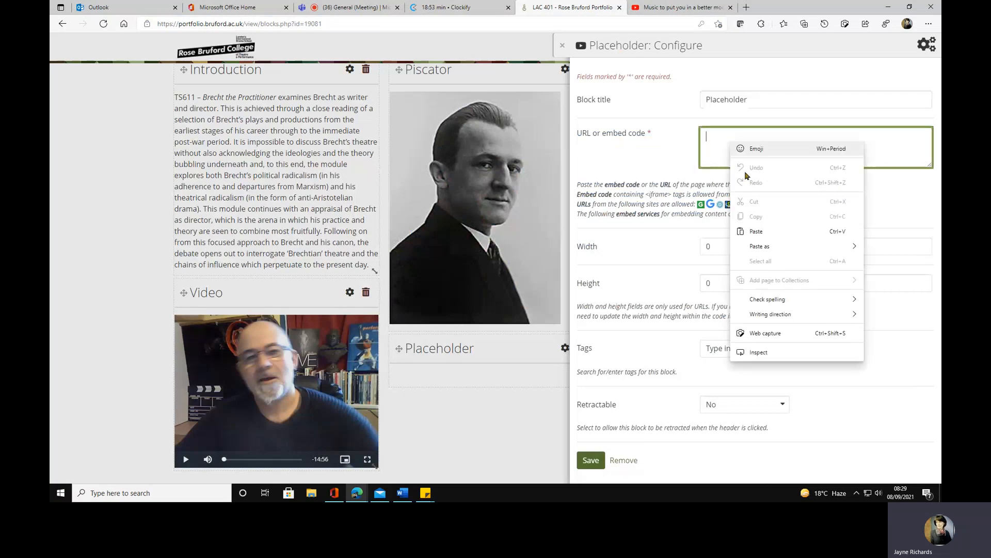
pyautogui.click(759, 239)
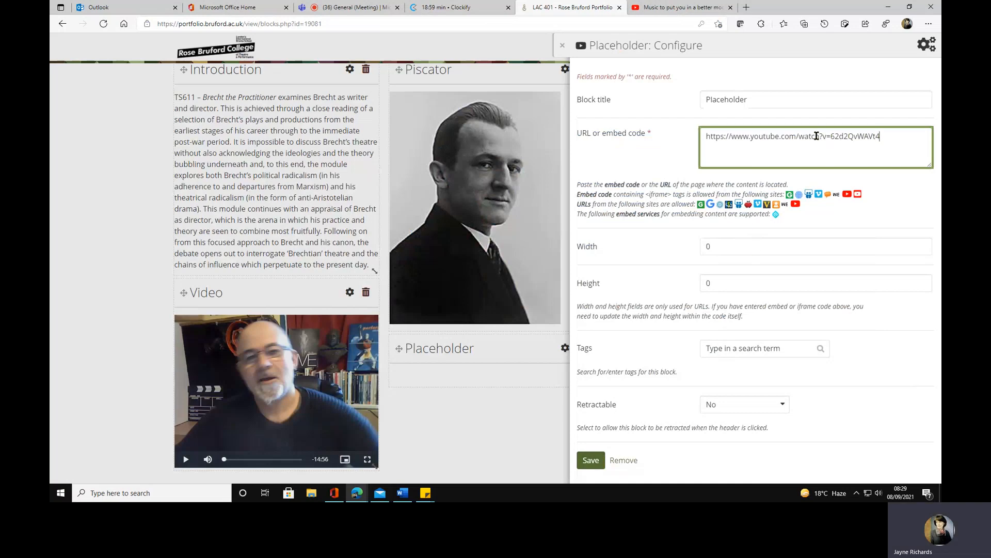
pyautogui.click(758, 95)
pyautogui.moveTo(758, 95); pyautogui.dragTo(561, 97)
pyautogui.write('Music')
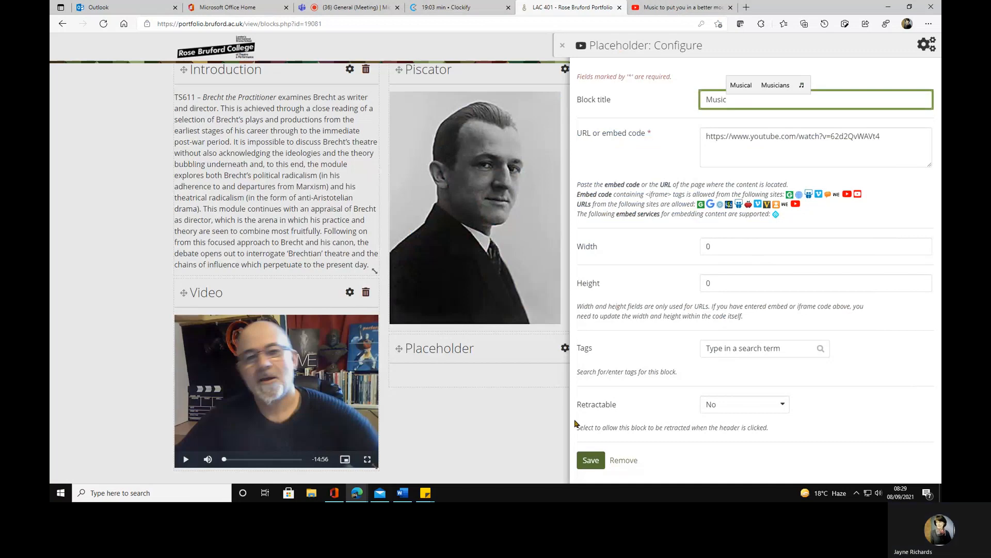
pyautogui.click(599, 459)
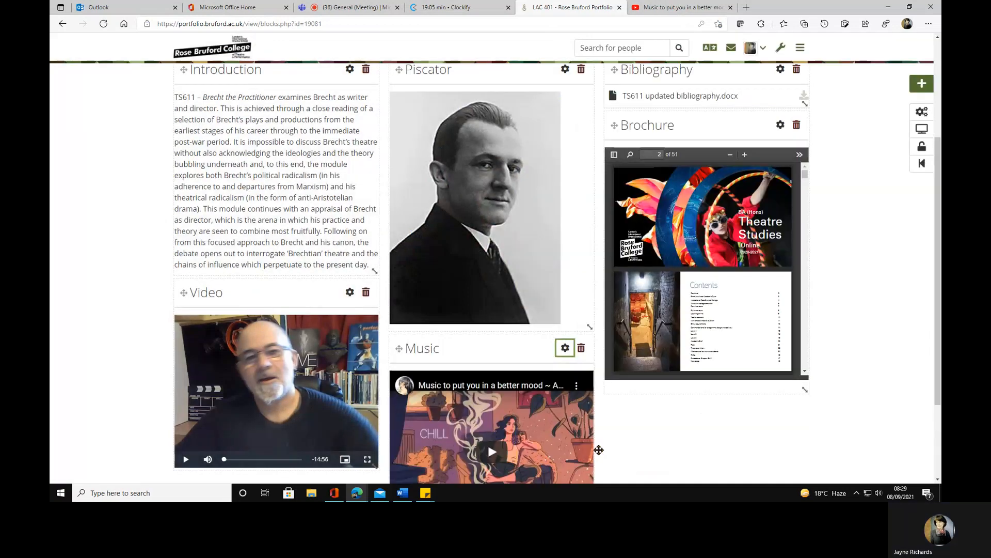
# Step: Move the Piscator and Music blocks above Introduction in the first column, and Brochure with Bibliography beneath it into the middle column
pyautogui.moveTo(938, 191); pyautogui.dragTo(931, 263)
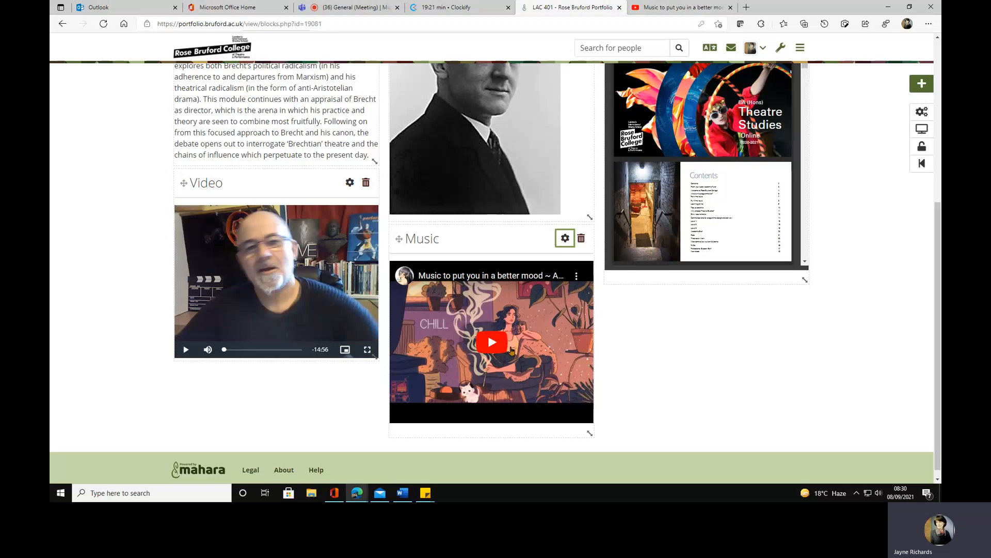
pyautogui.scroll(5, 743, 341)
pyautogui.scroll(-5, 743, 341)
pyautogui.scroll(5, 744, 340)
pyautogui.scroll(-2, 744, 339)
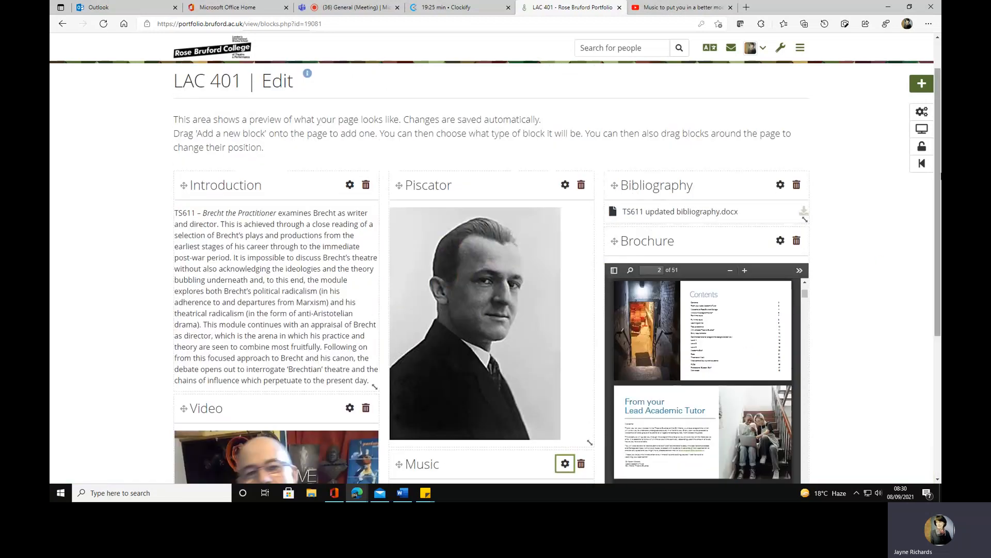
pyautogui.moveTo(940, 175); pyautogui.dragTo(940, 218)
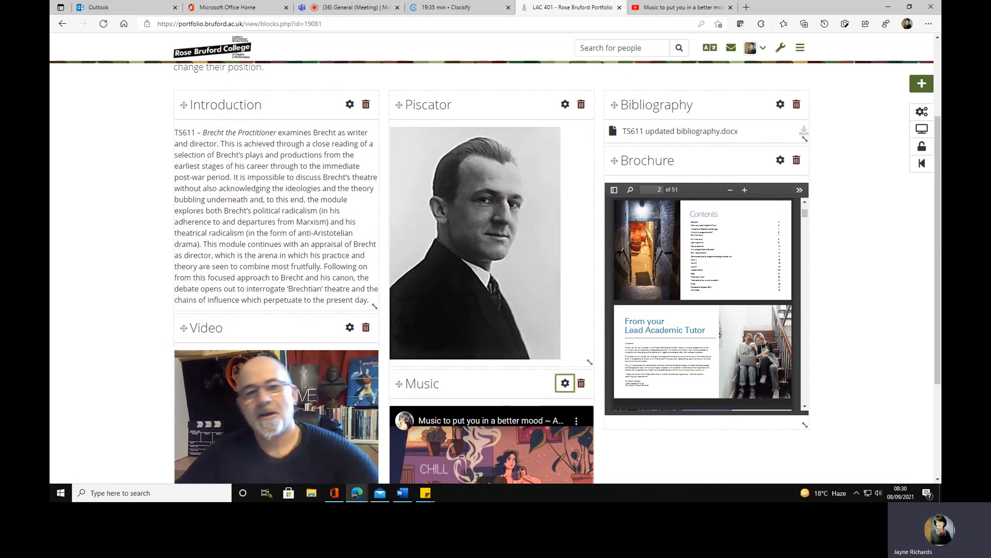
pyautogui.moveTo(477, 391); pyautogui.dragTo(265, 135)
pyautogui.moveTo(472, 115); pyautogui.dragTo(254, 319)
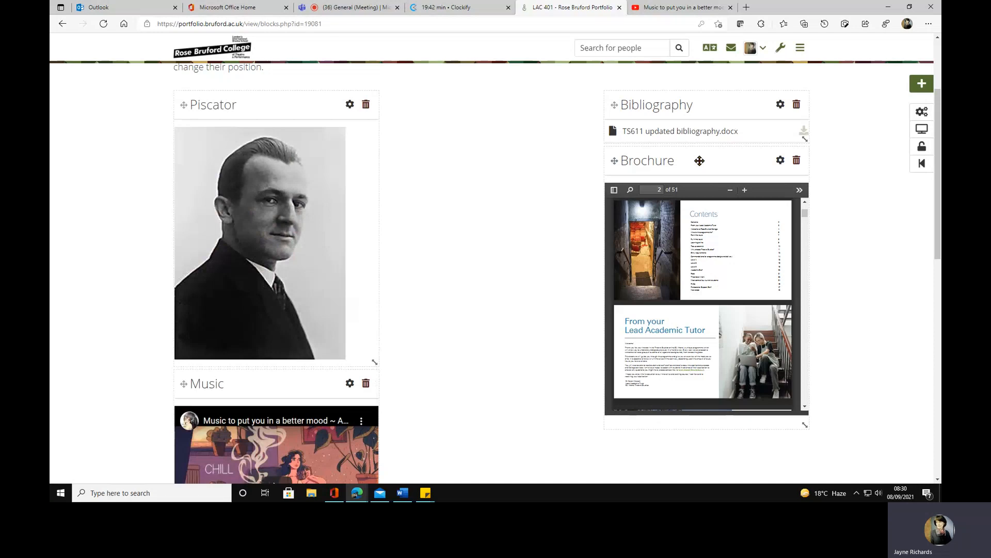
pyautogui.moveTo(699, 161); pyautogui.dragTo(478, 108)
pyautogui.moveTo(741, 115); pyautogui.dragTo(526, 448)
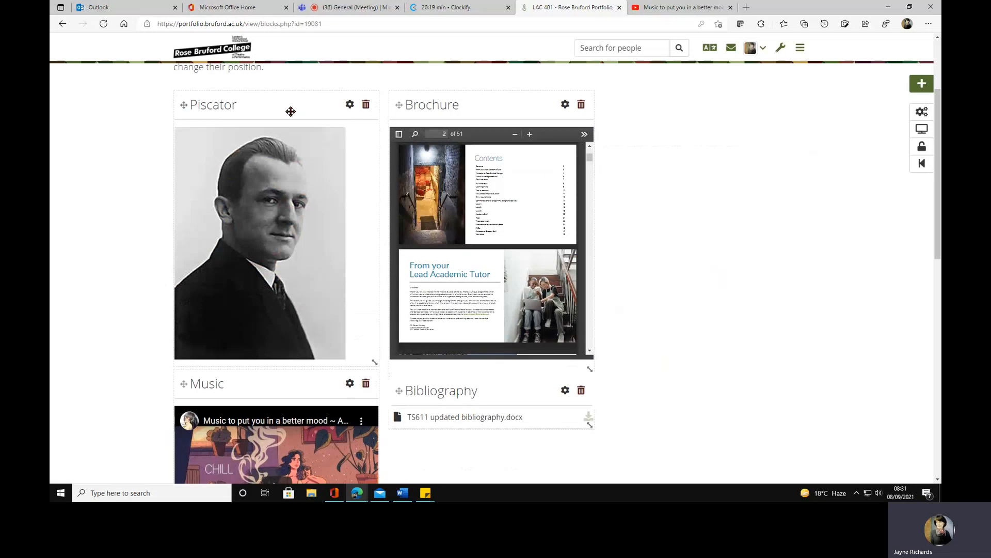
# Step: Move the Piscator block out of the first column, and return Introduction and Brochure to the top of the first and middle columns
pyautogui.moveTo(278, 107); pyautogui.dragTo(654, 145)
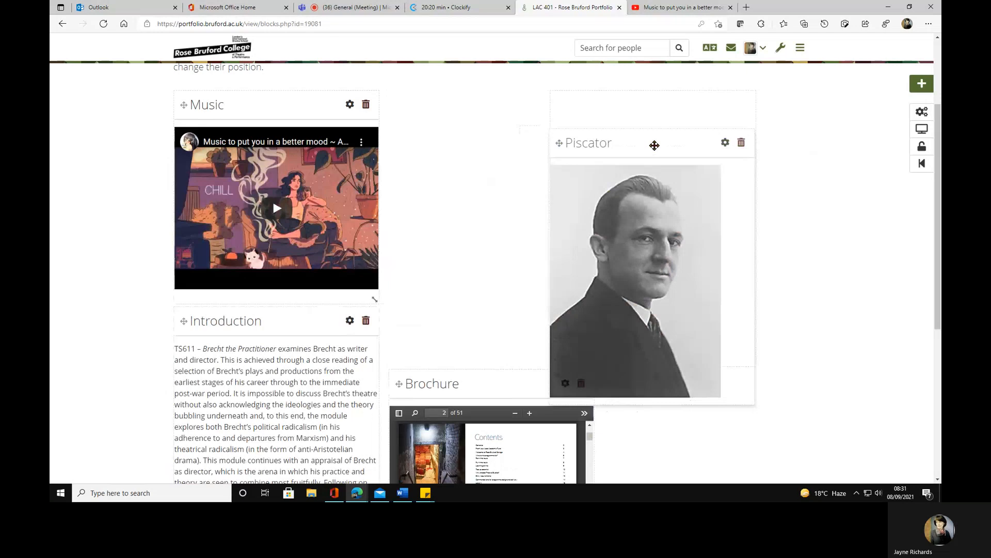
pyautogui.moveTo(655, 145); pyautogui.dragTo(655, 145)
pyautogui.moveTo(293, 314); pyautogui.dragTo(266, 119)
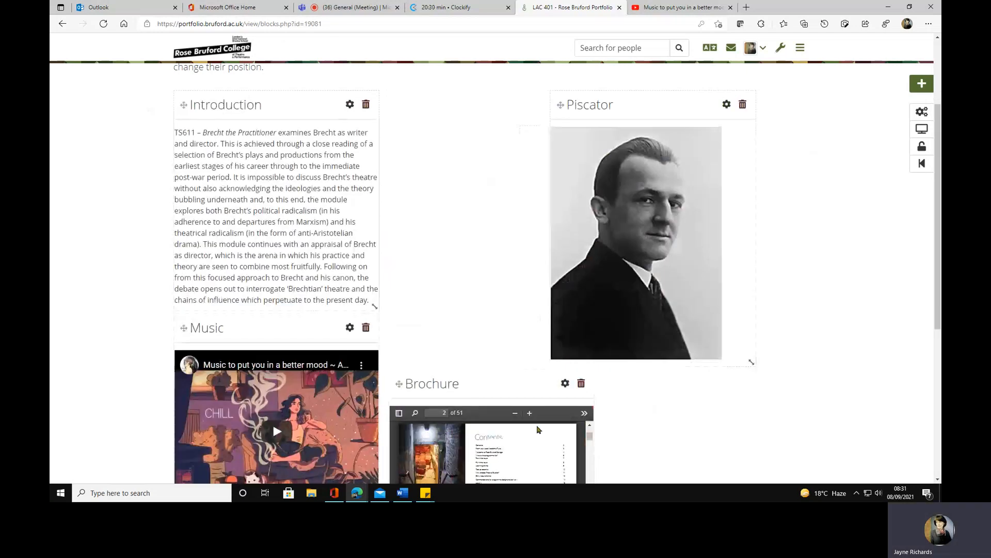
pyautogui.moveTo(479, 389); pyautogui.dragTo(476, 106)
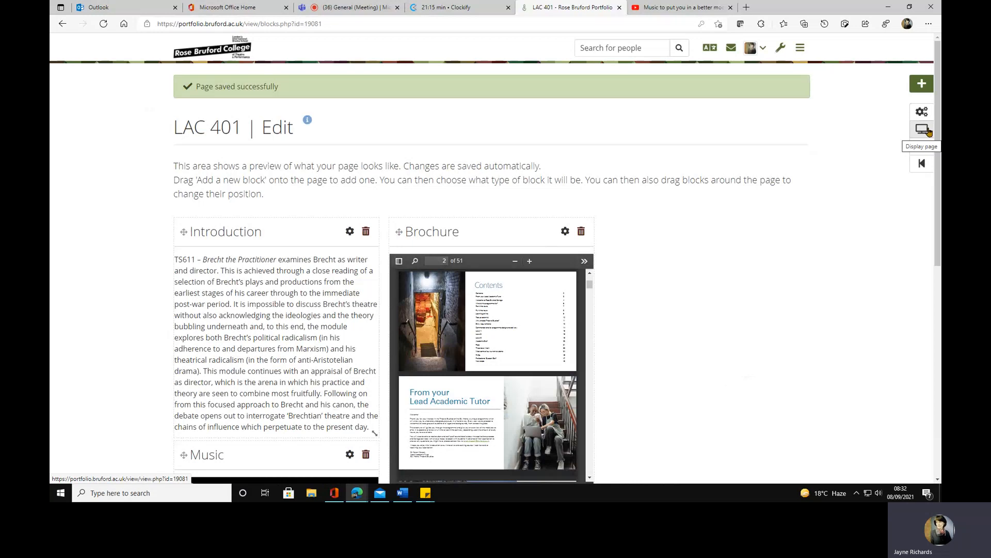
# Step: Display the LAC 401 page as viewers see it, look through its block layout, and return to editing
pyautogui.click(927, 133)
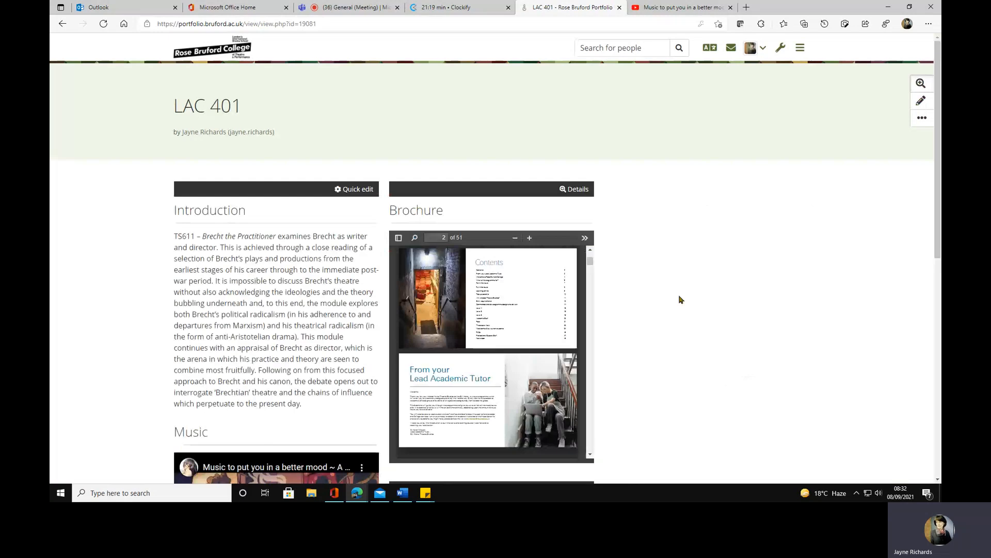
pyautogui.scroll(-4, 662, 300)
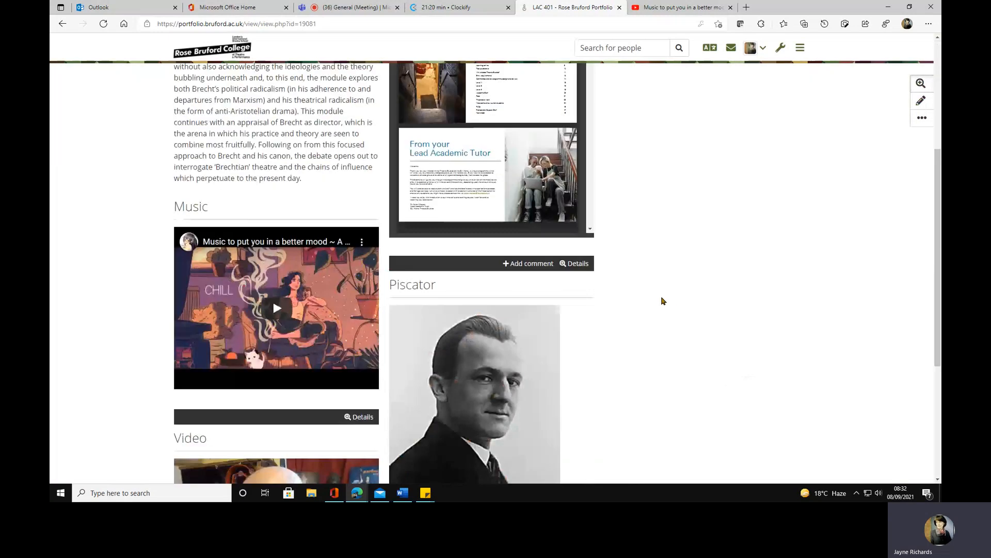
pyautogui.scroll(4, 663, 301)
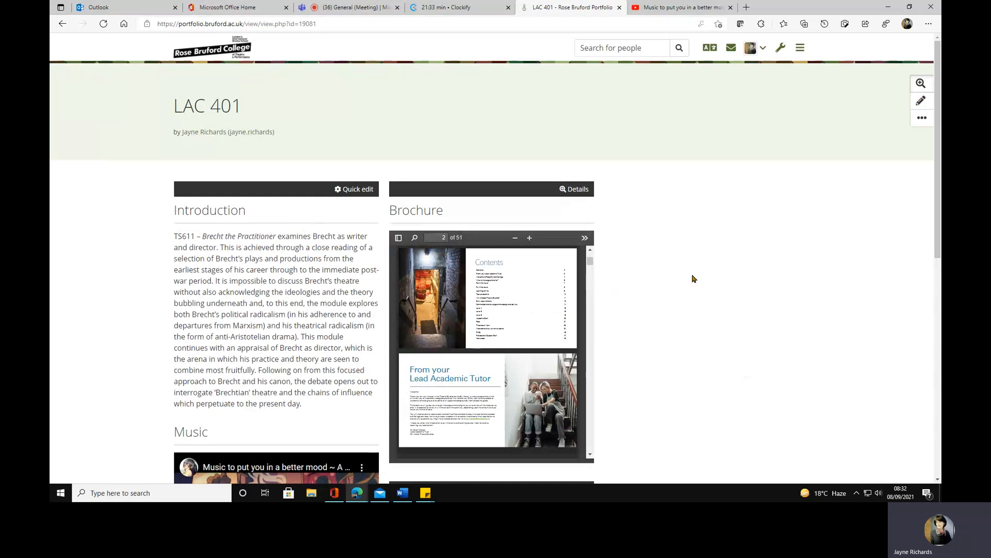
pyautogui.click(921, 107)
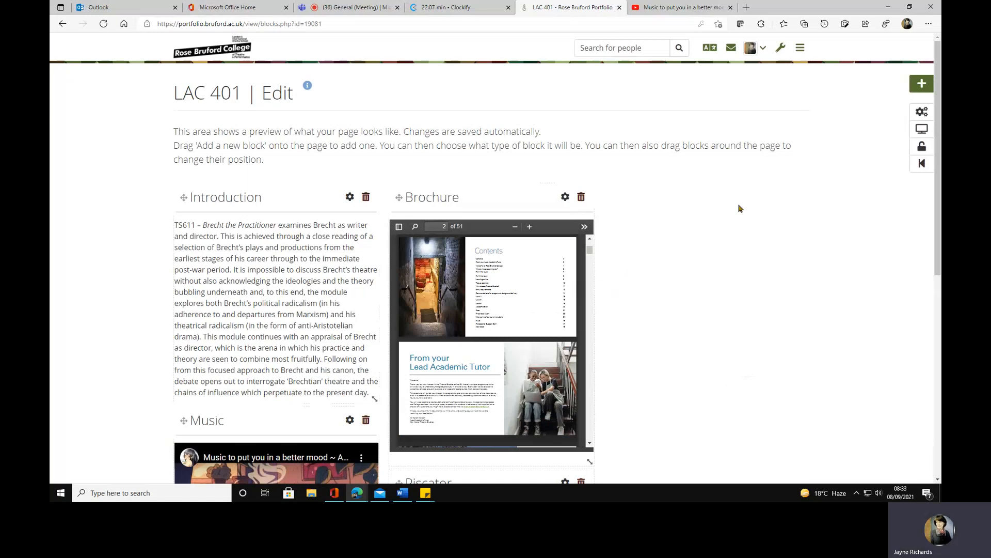
# Step: Set the page's theme to Raw in the advanced page settings and save
pyautogui.click(915, 119)
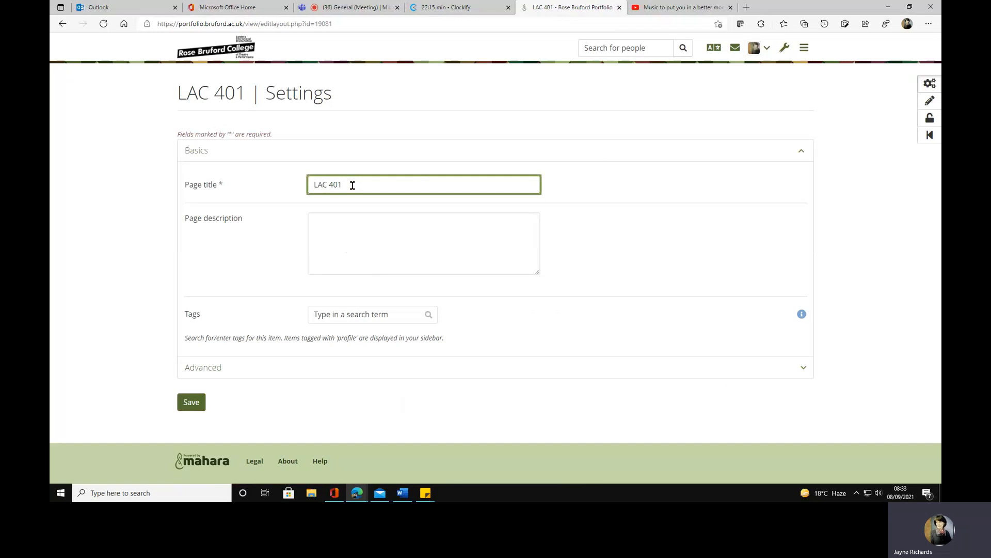
pyautogui.click(211, 376)
pyautogui.scroll(-4, 301, 376)
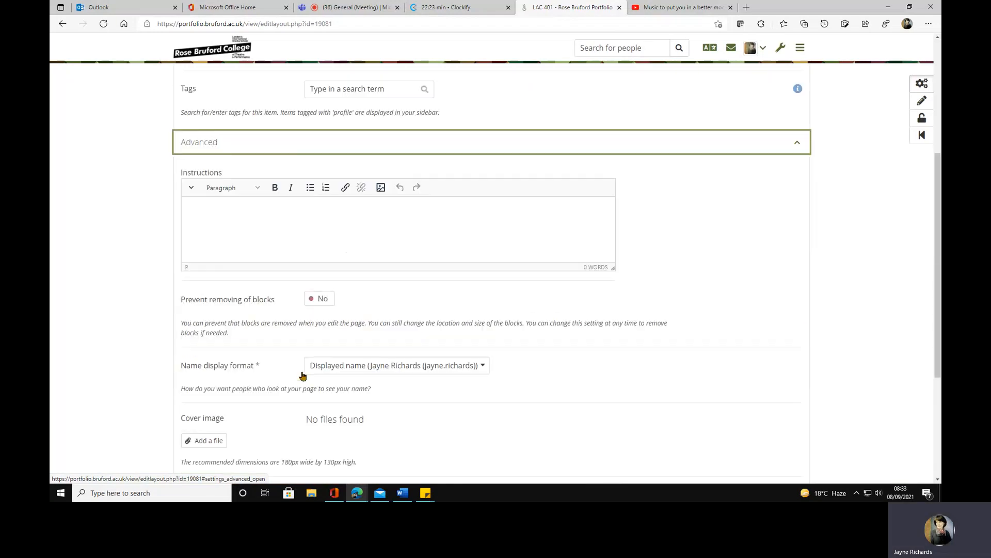
pyautogui.scroll(-4, 303, 375)
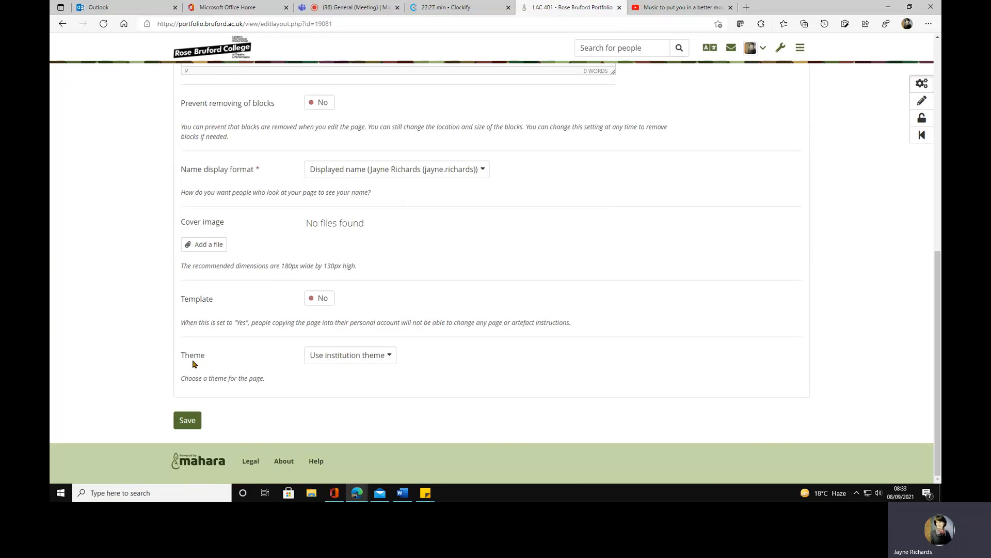
pyautogui.click(390, 357)
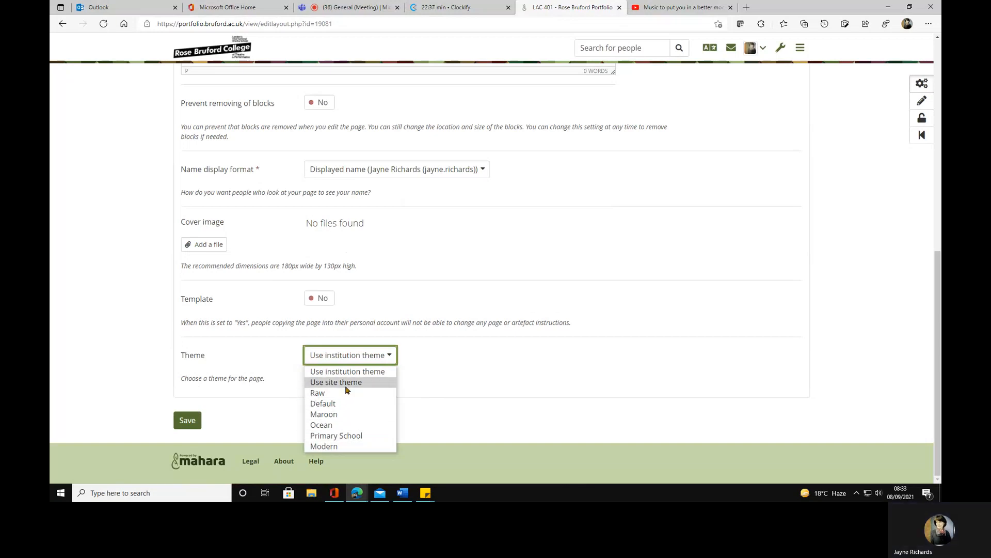
pyautogui.click(319, 393)
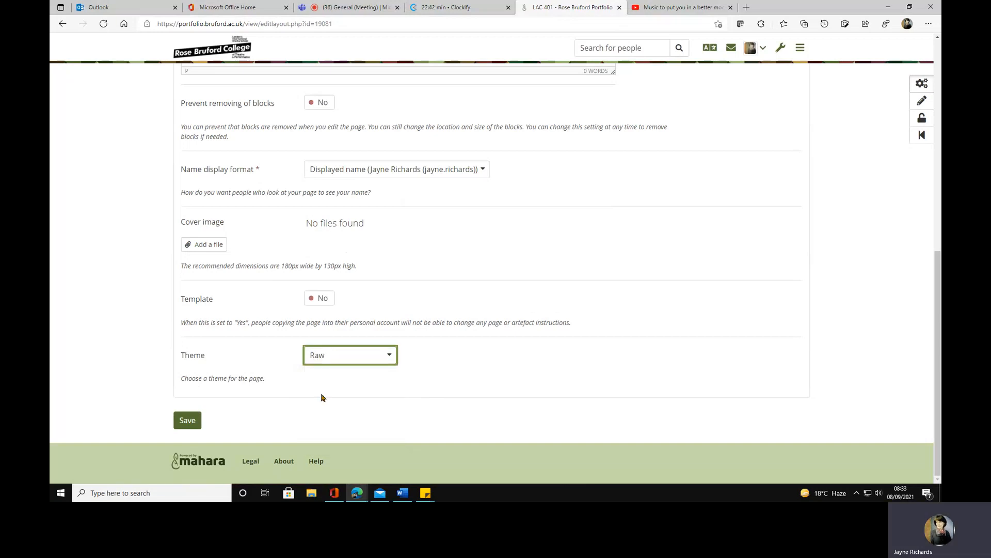
pyautogui.click(196, 421)
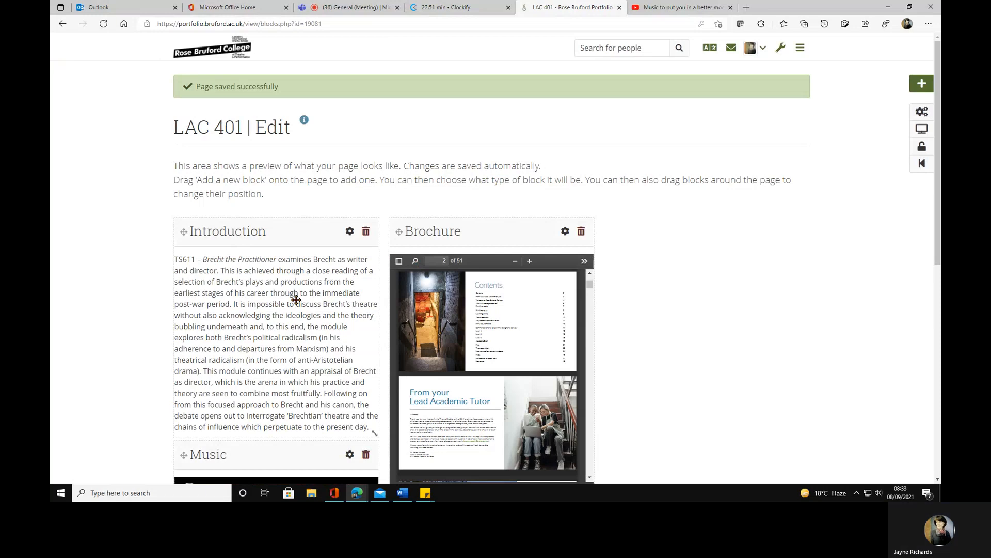
# Step: Set the page's theme to Primary School in the advanced settings, save, and look over the restyled page
pyautogui.click(920, 114)
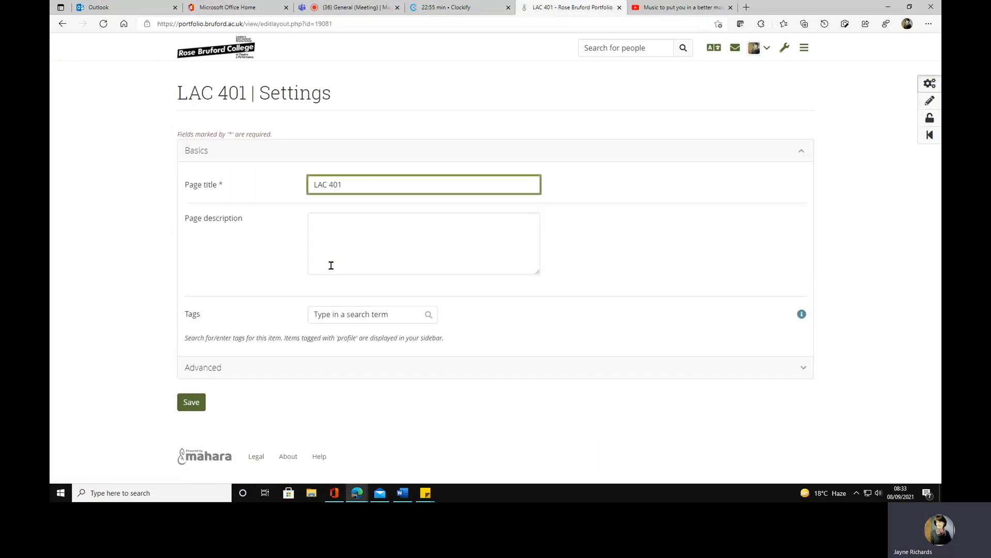
pyautogui.click(218, 369)
pyautogui.scroll(-8, 317, 391)
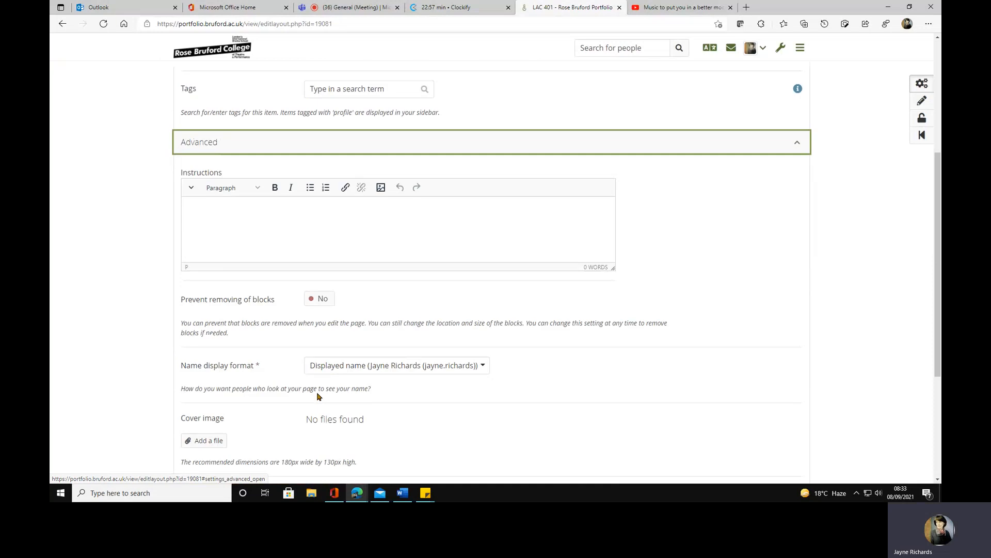
pyautogui.click(390, 356)
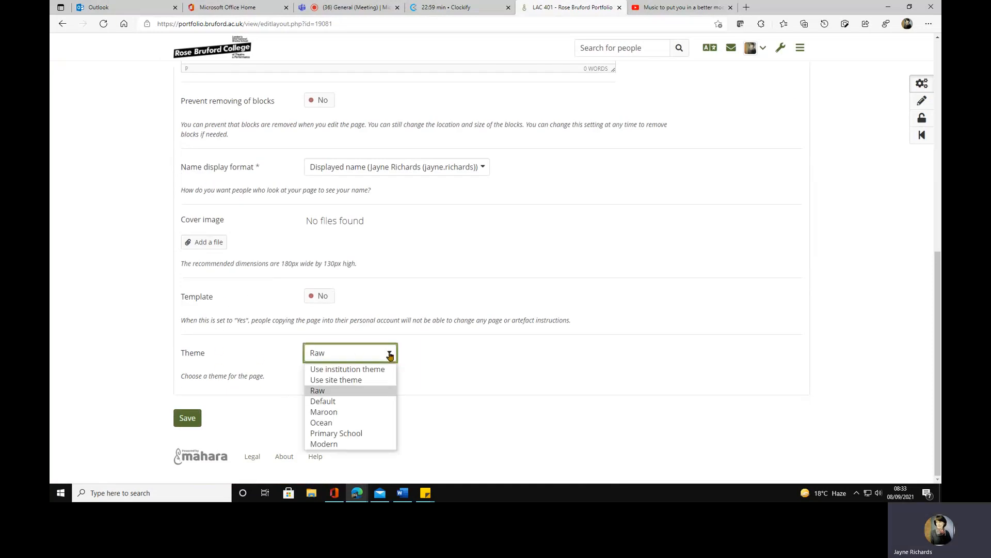
pyautogui.click(338, 433)
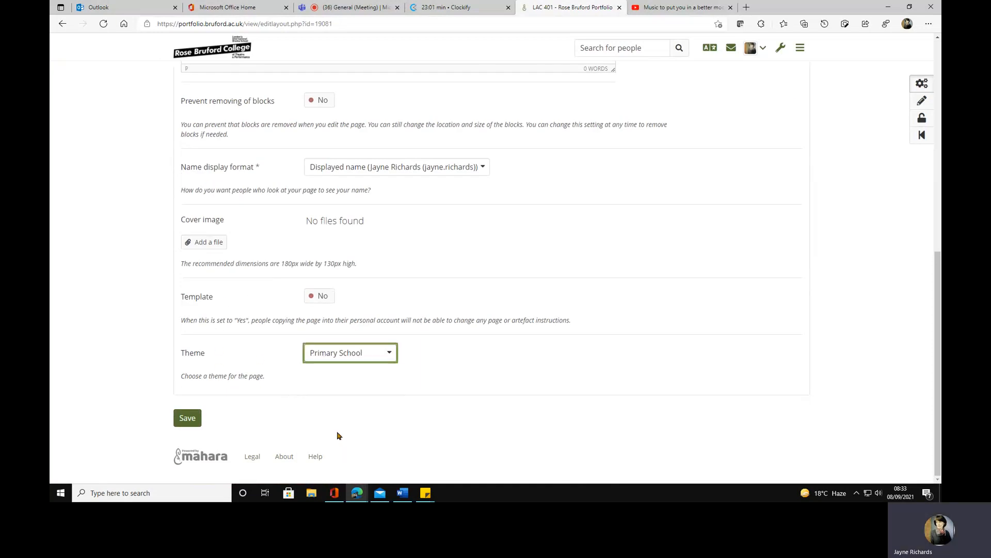
pyautogui.click(190, 420)
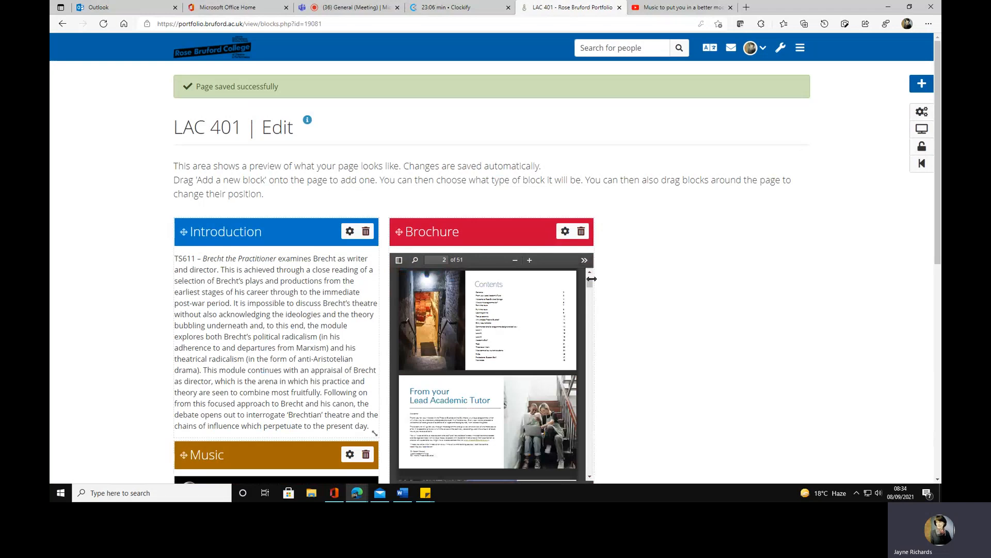
pyautogui.scroll(-4, 591, 279)
# Step: Open the LAC 401 page's access settings, choose to share with a person, and find and select the first recipient by first name
pyautogui.click(927, 152)
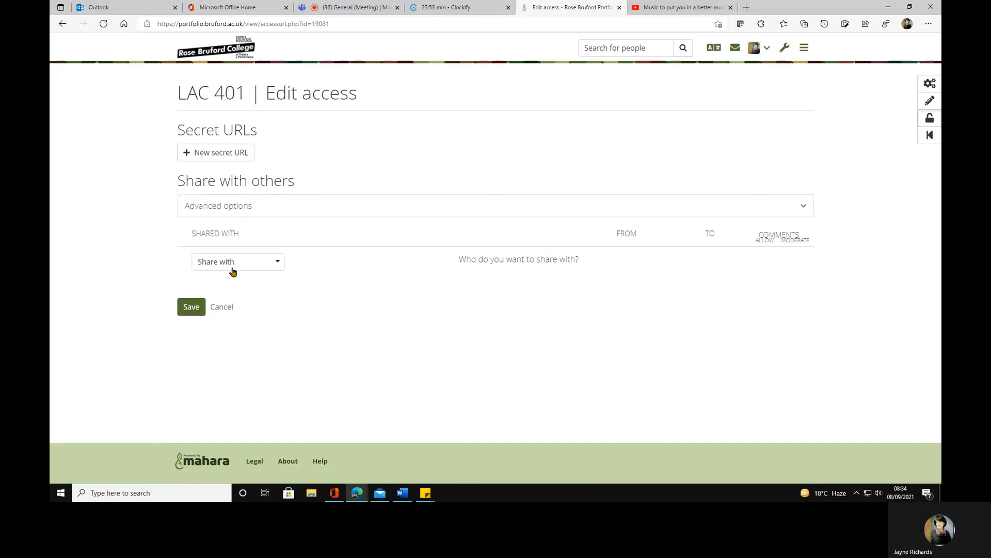
pyautogui.click(278, 261)
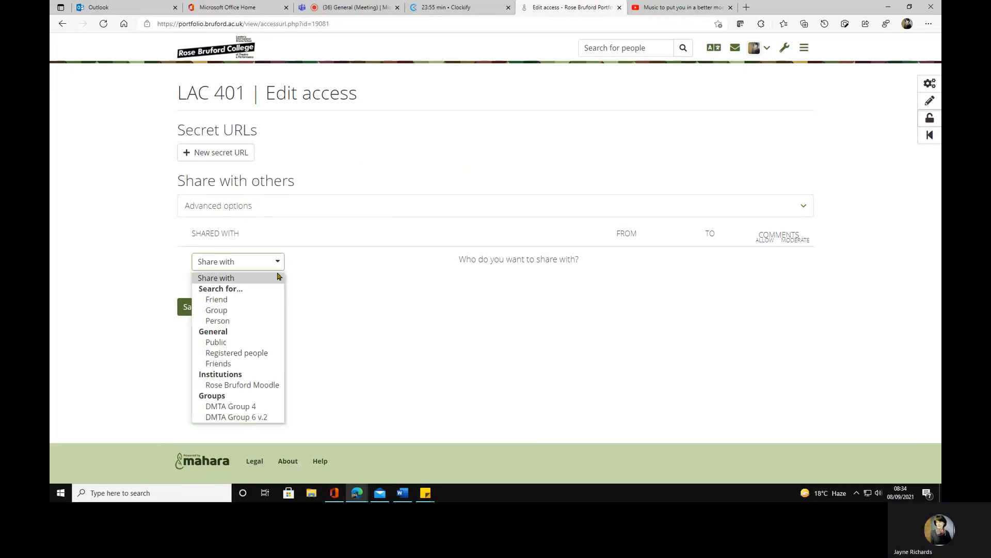
pyautogui.click(217, 321)
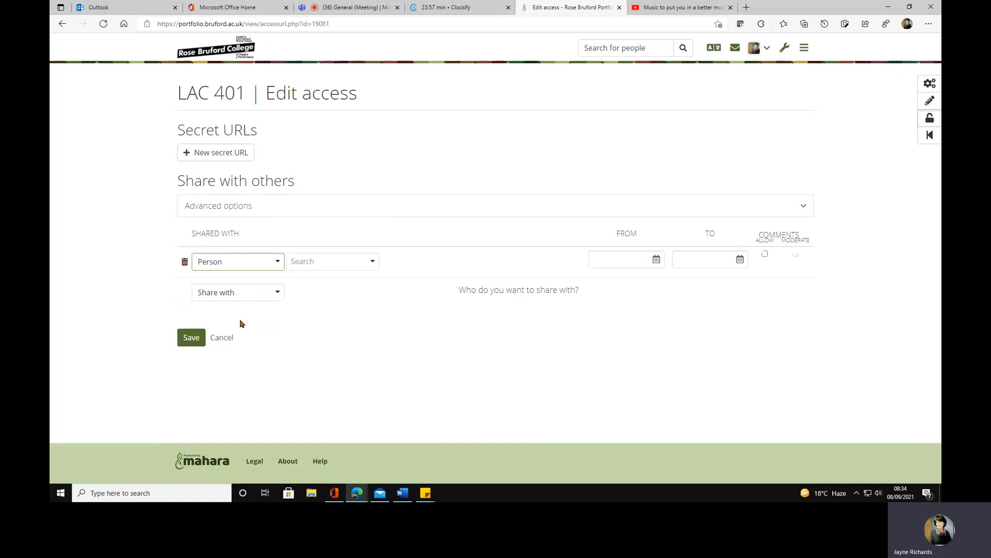
pyautogui.click(373, 262)
pyautogui.click(338, 263)
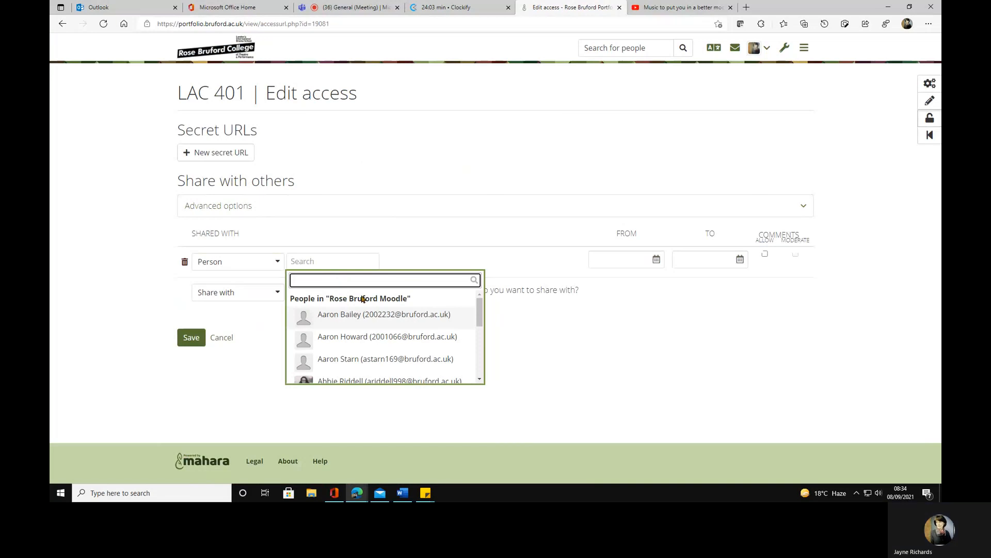
pyautogui.scroll(-2, 470, 311)
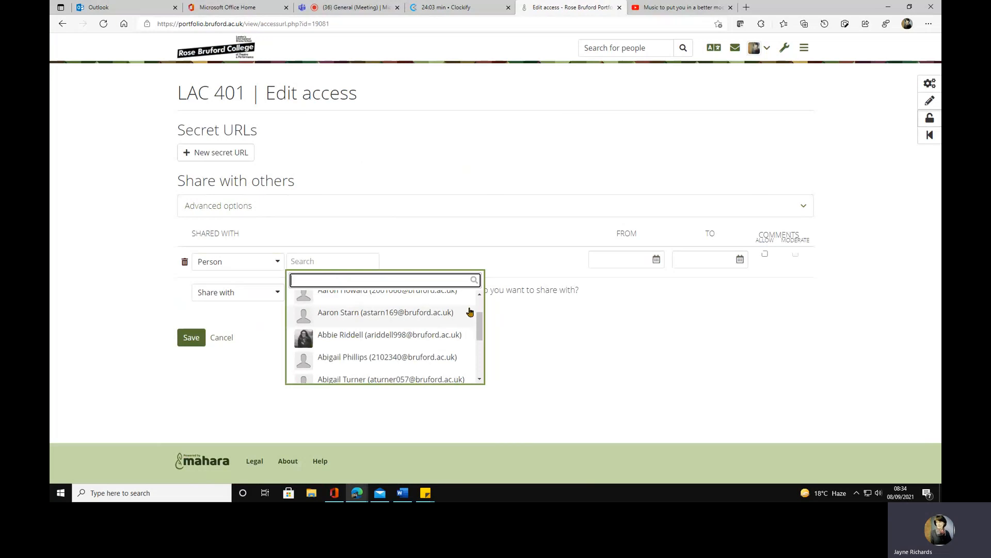
pyautogui.scroll(-2, 471, 311)
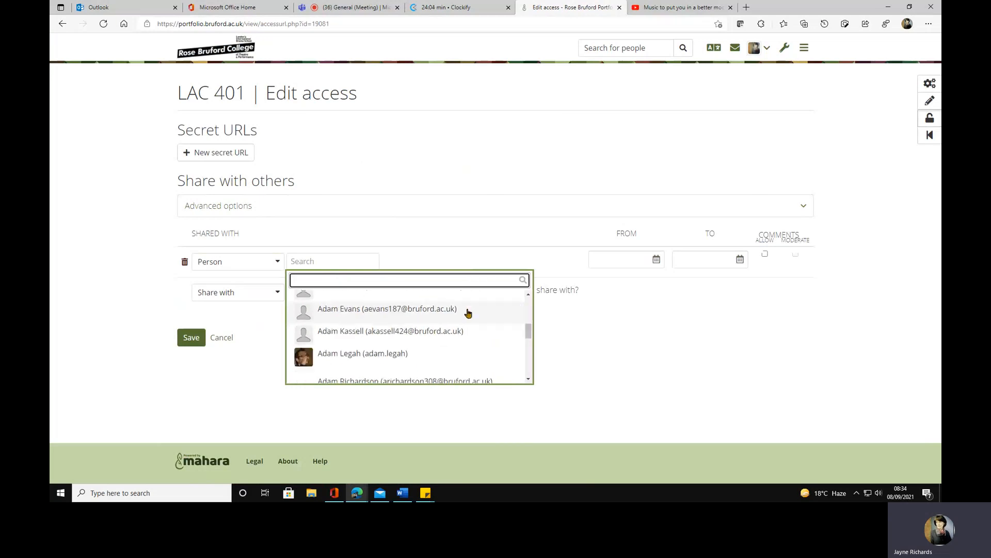
pyautogui.scroll(-2, 468, 313)
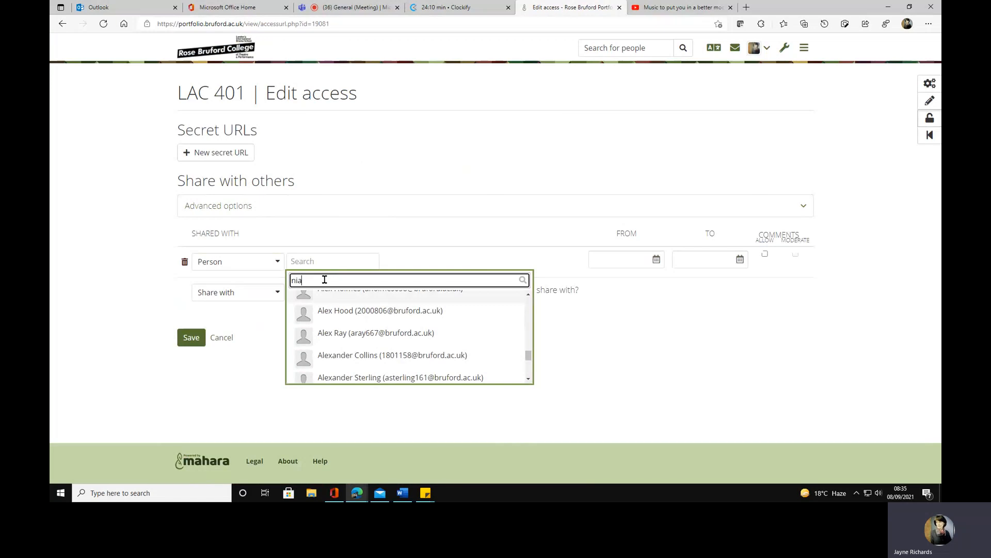
pyautogui.write('mh')
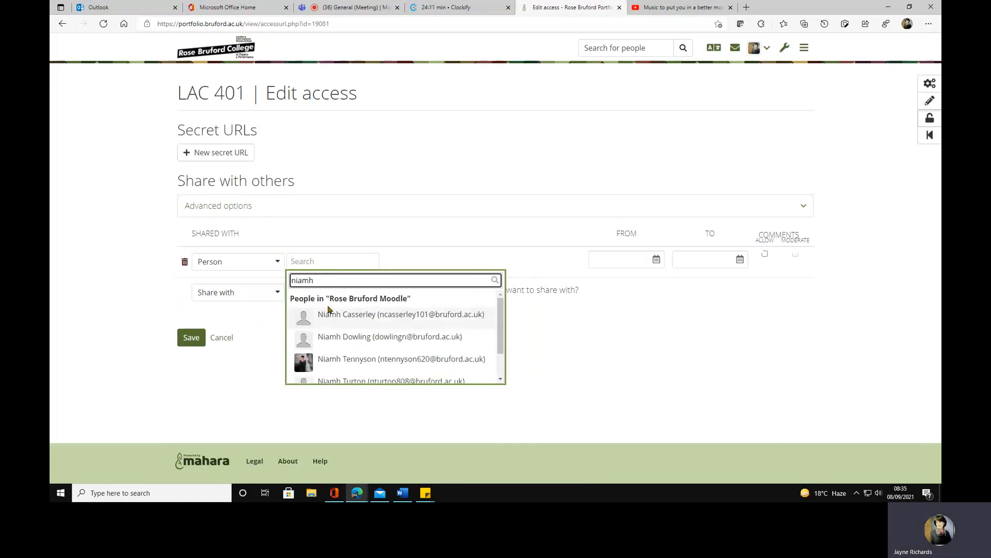
pyautogui.click(350, 336)
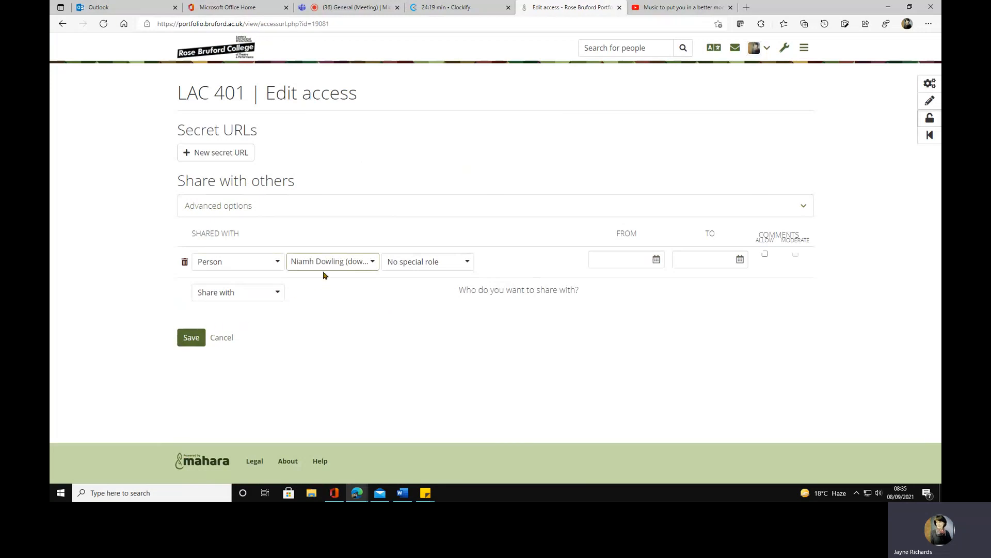
# Step: Add a second person to the page's sharing list by searching for the recipient's first name
pyautogui.click(278, 294)
pyautogui.click(237, 351)
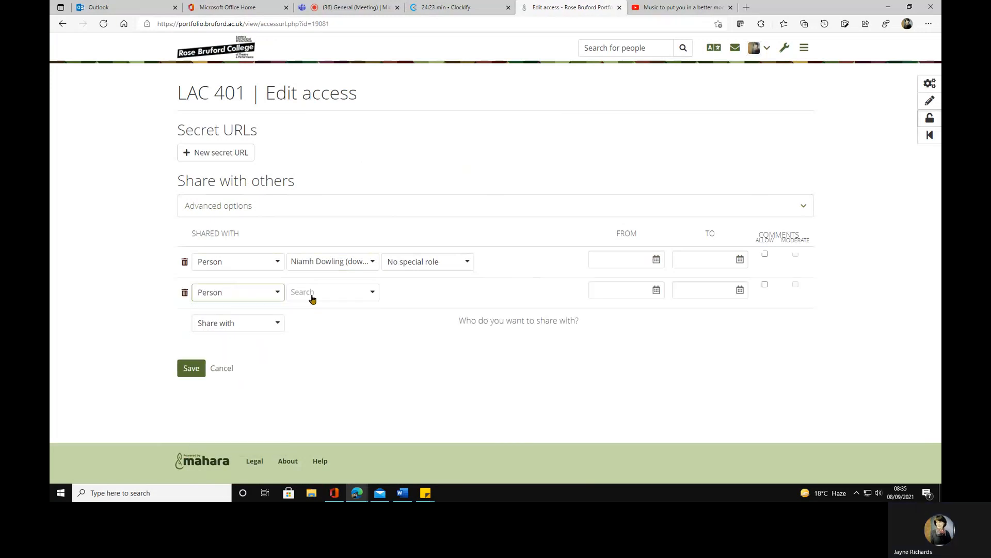
pyautogui.click(312, 297)
pyautogui.write('Nic')
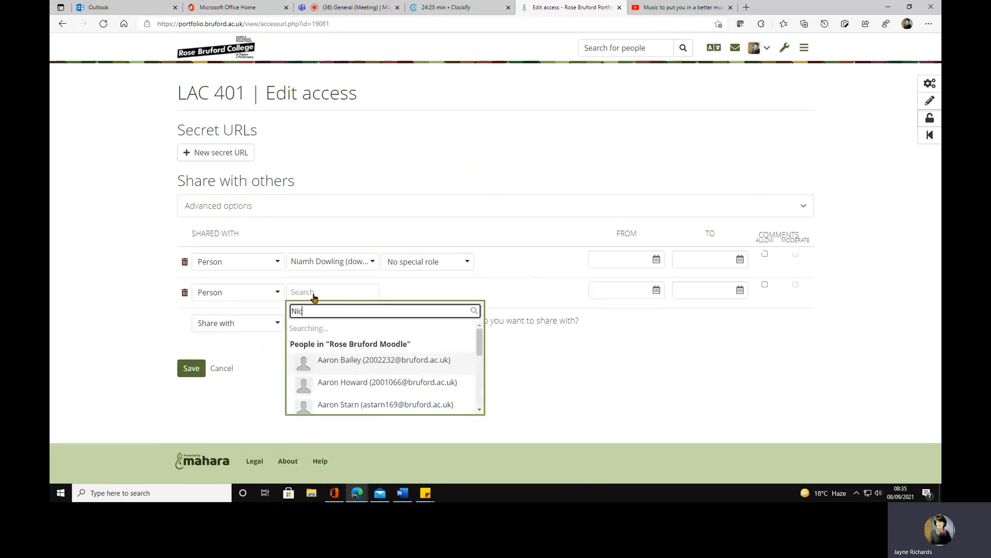
pyautogui.write('k')
pyautogui.click(338, 368)
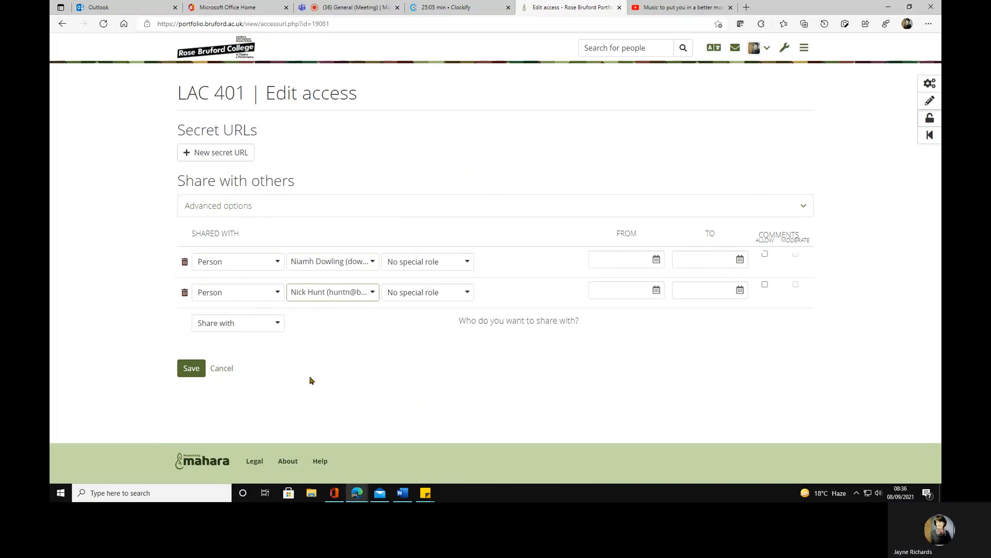
# Step: Leave the access settings without saving, return to editing LAC 401, and look over its block layout
pyautogui.click(928, 103)
pyautogui.click(537, 76)
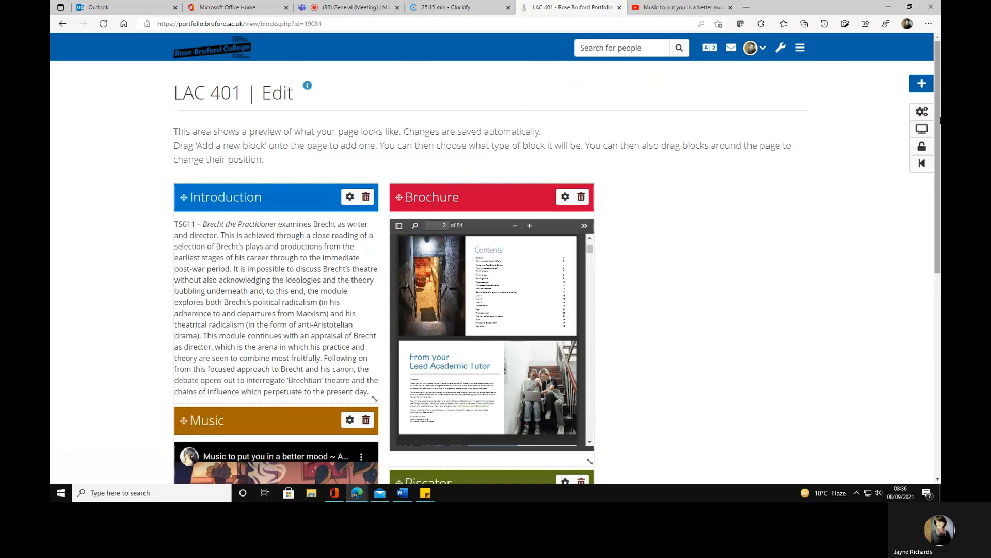
pyautogui.moveTo(940, 120); pyautogui.dragTo(932, 325)
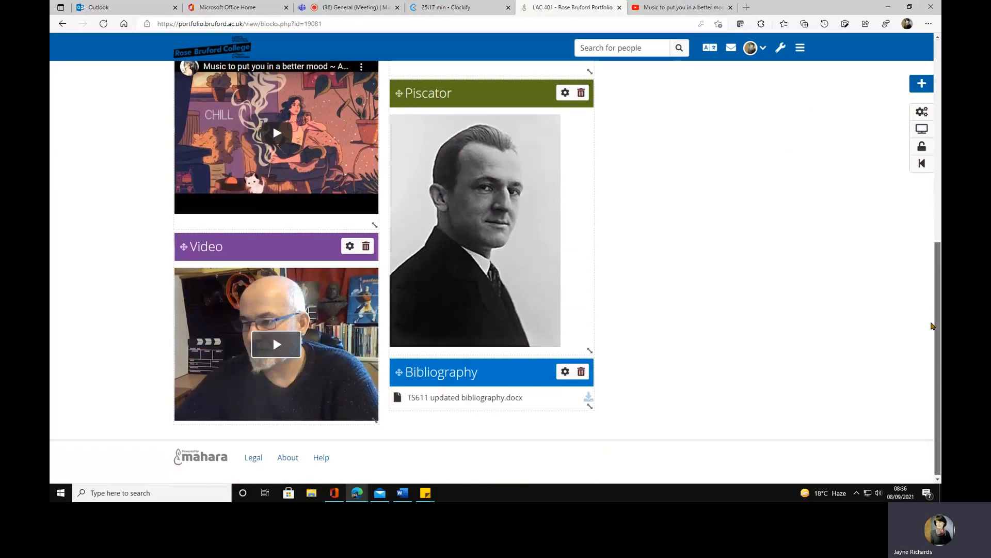
pyautogui.scroll(8, 492, 222)
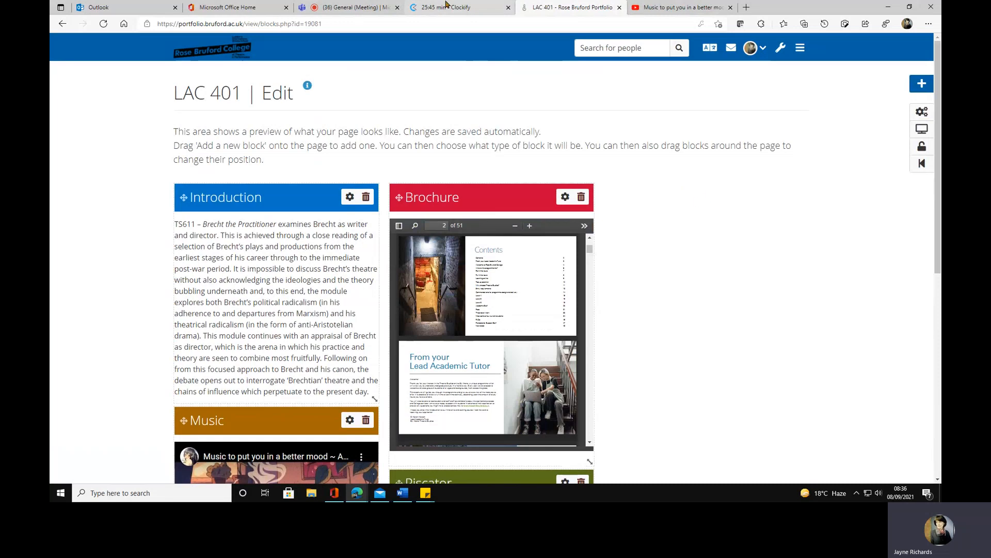
pyautogui.click(366, 14)
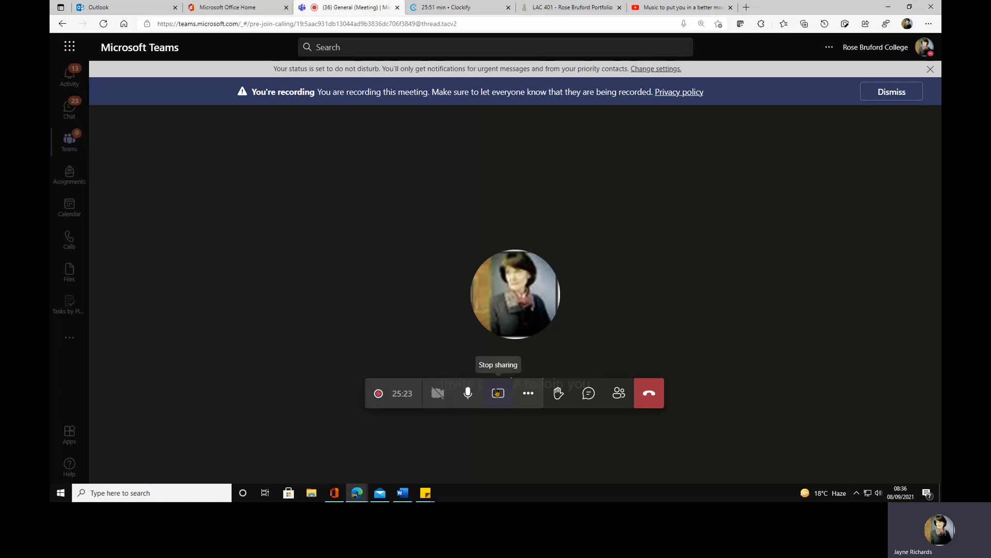
pyautogui.click(521, 395)
pyautogui.click(537, 319)
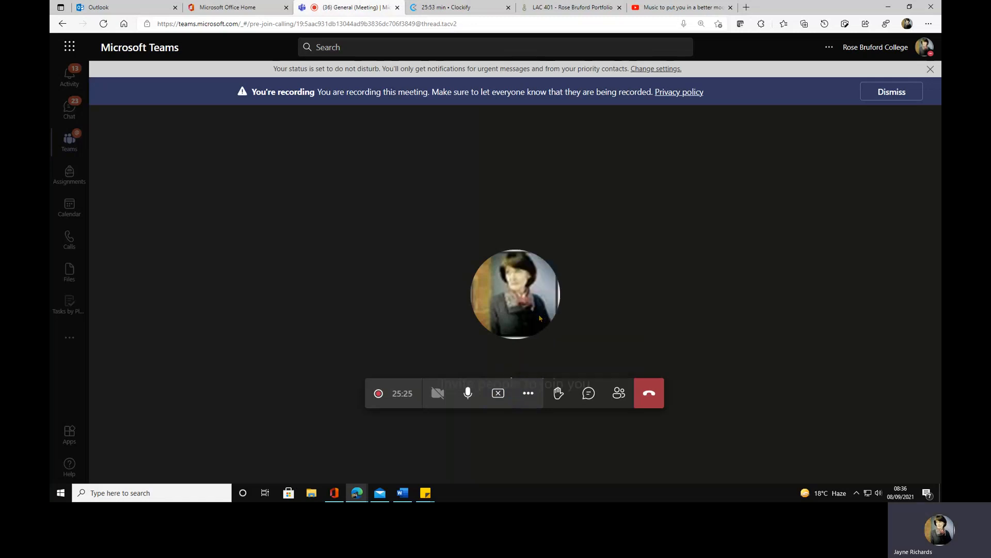